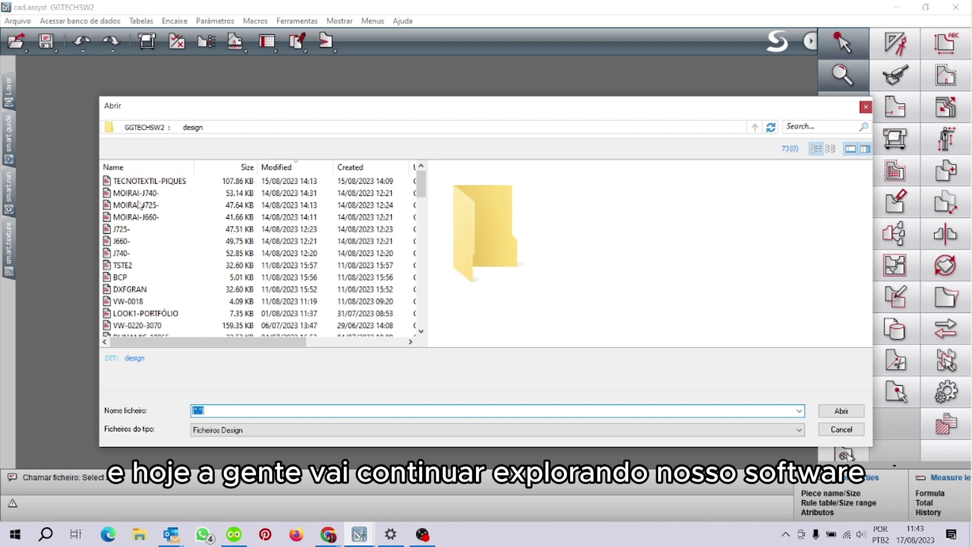
- Open the AY-BLAZER-SL design from the design folder, previewing AY-BASIS and AY-BLAZER-SP on the way
scroll(152, 247, "down", 6)
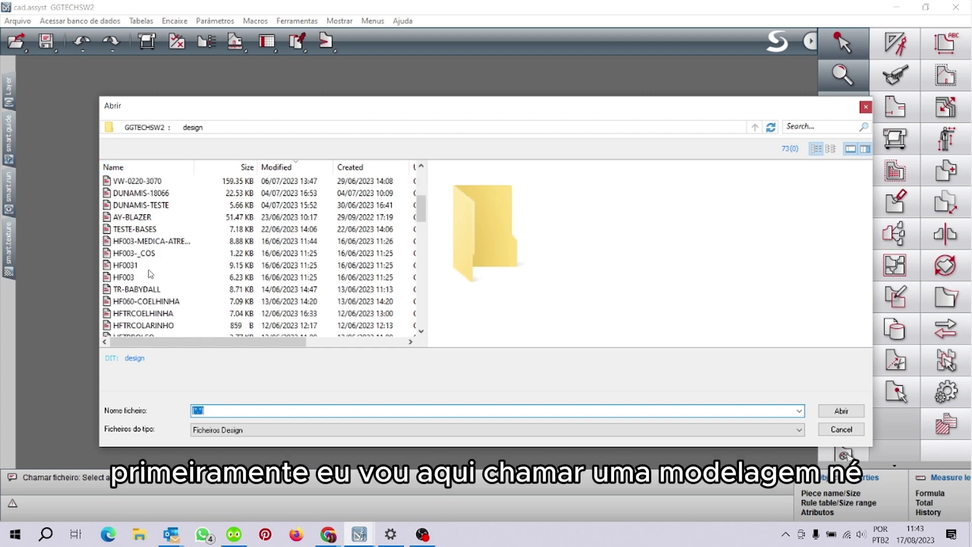
scroll(150, 273, "down", 2)
left_click(134, 266)
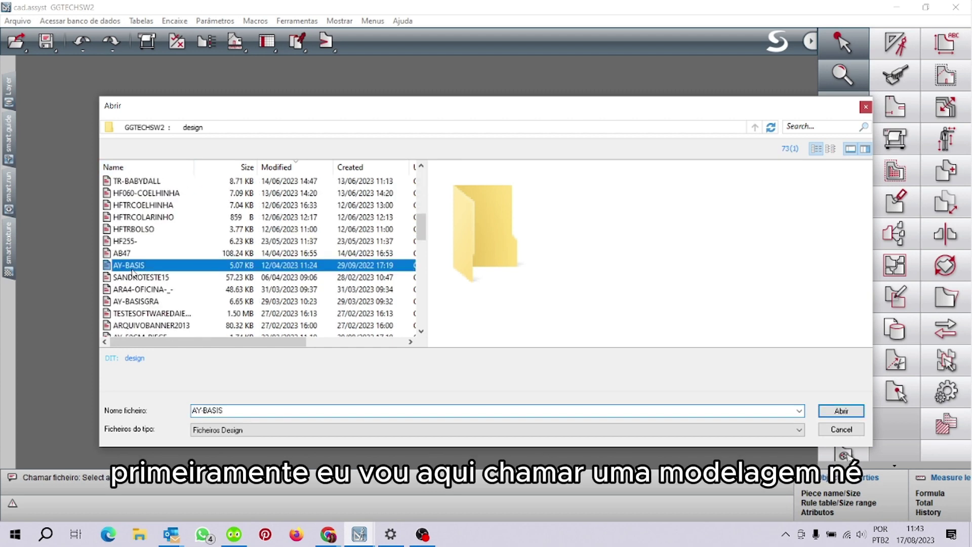
scroll(138, 253, "down", 3)
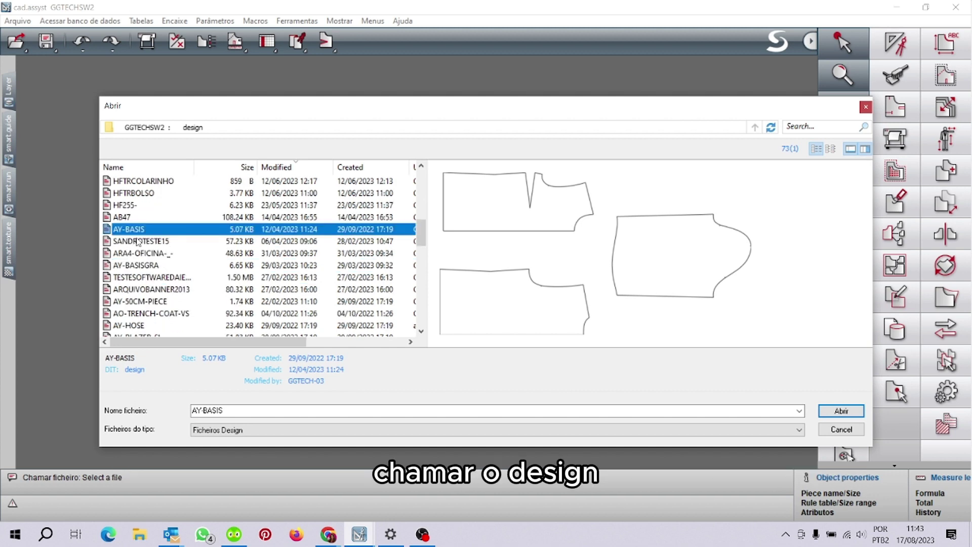
left_click(138, 301)
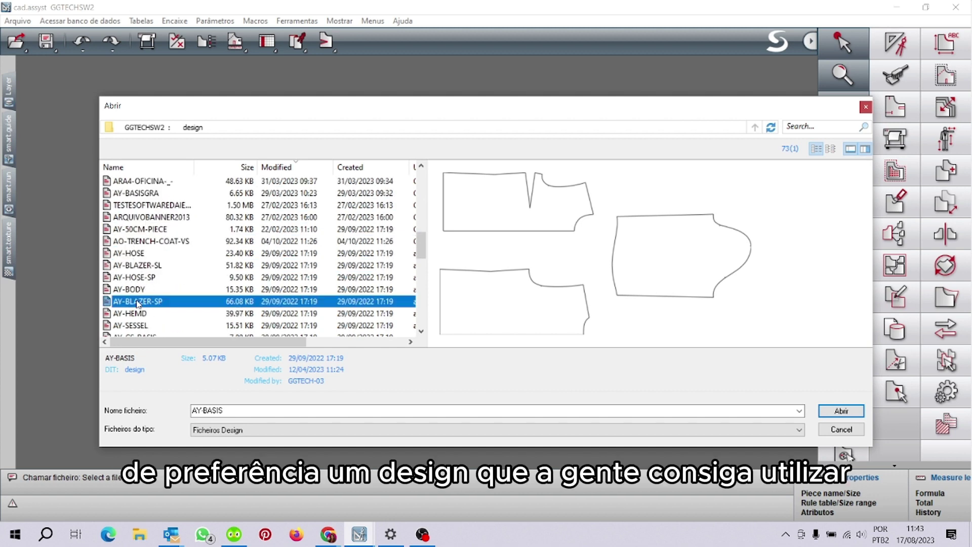
scroll(138, 302, "down", 1)
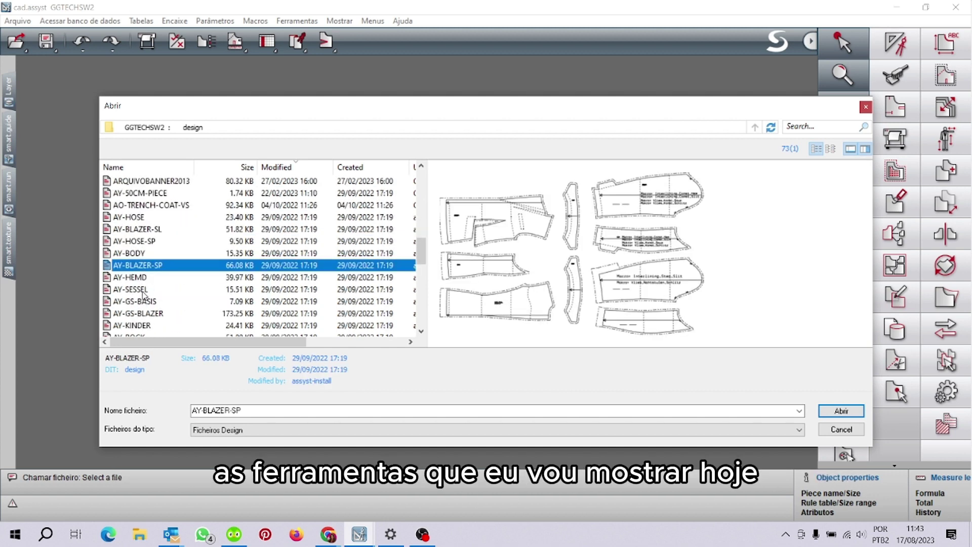
left_click(141, 229)
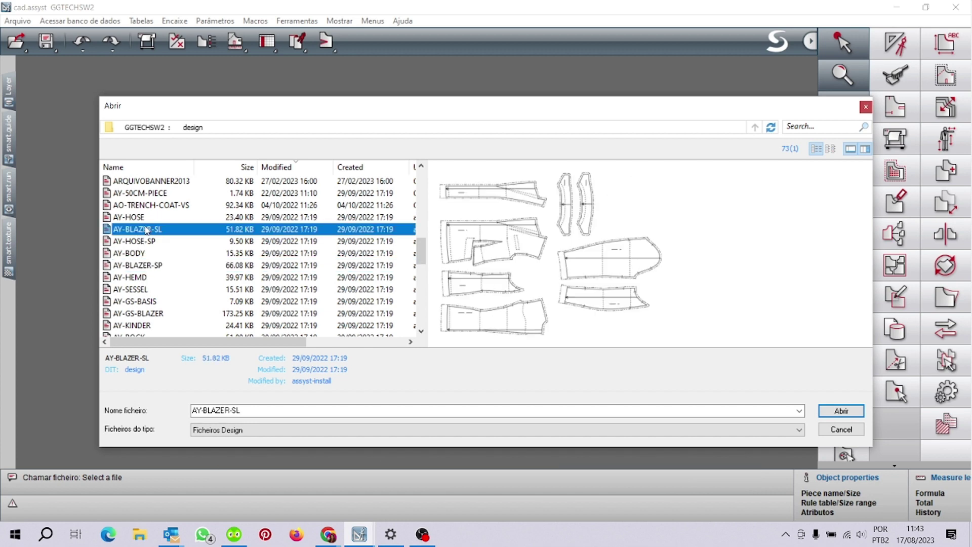
left_click(841, 411)
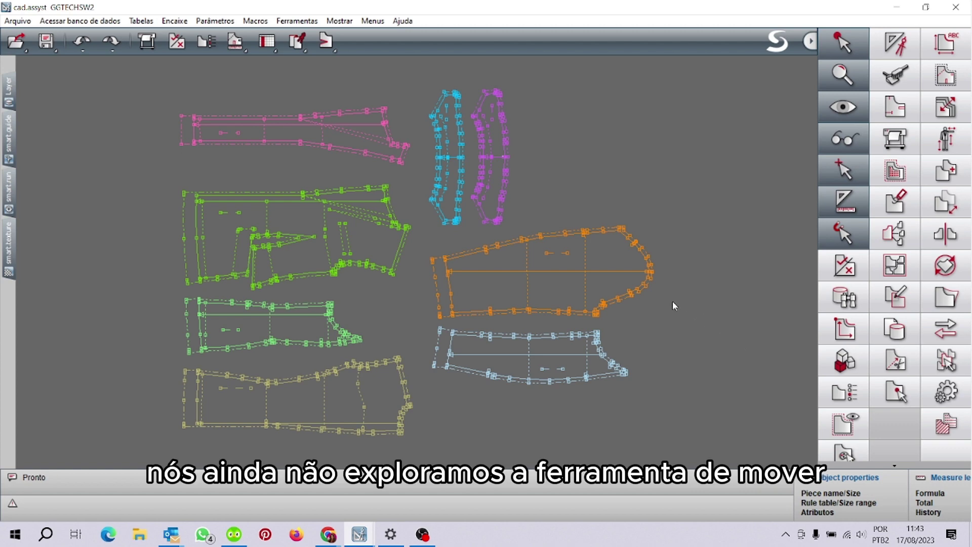
- Move the orange sleeve piece into the empty area away from the other blazer pieces
scroll(715, 329, "up", 1)
scroll(715, 329, "up", 6)
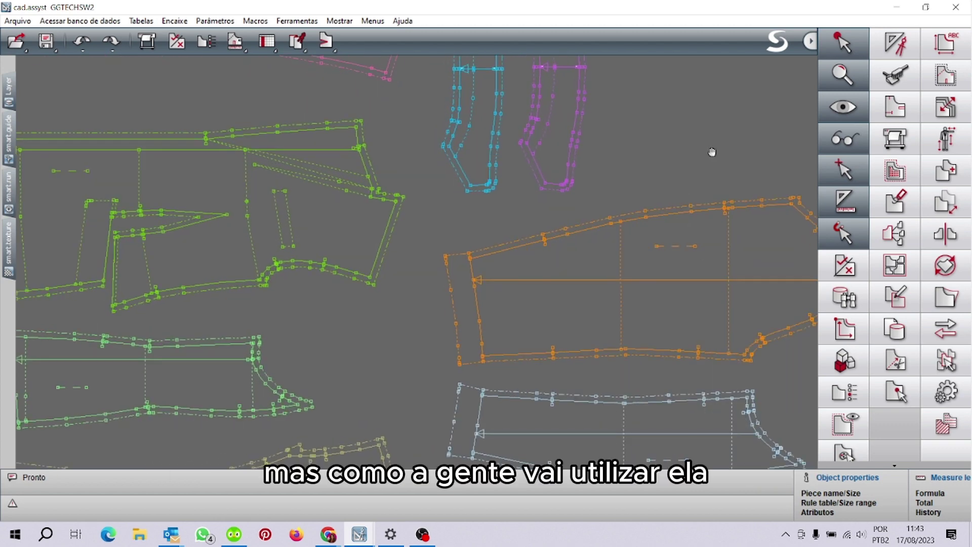
middle_click_drag(712, 152, 373, 125)
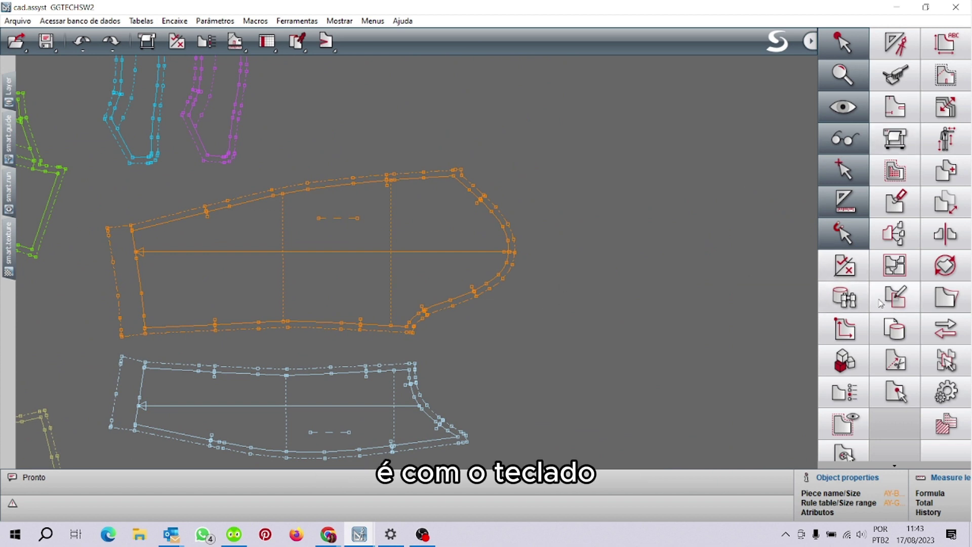
key("s")
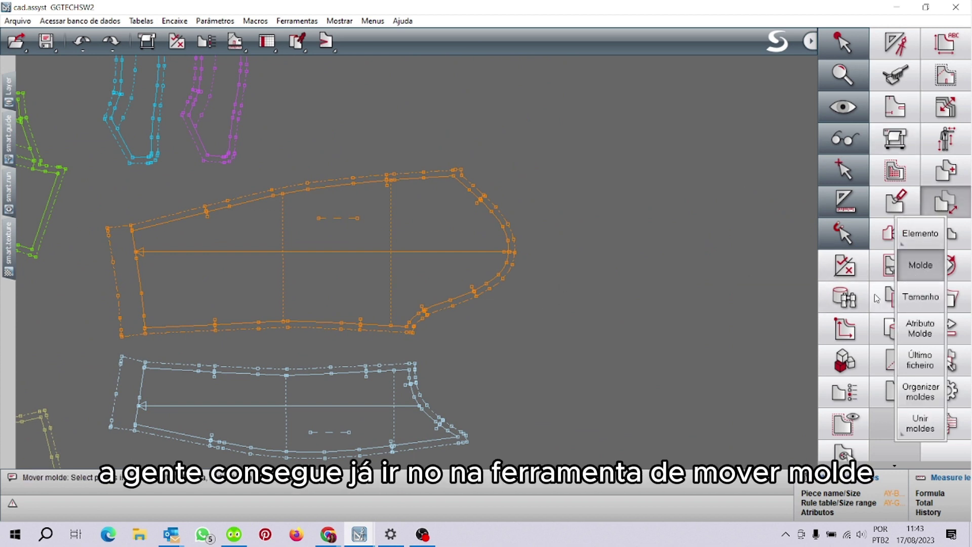
left_click(253, 250)
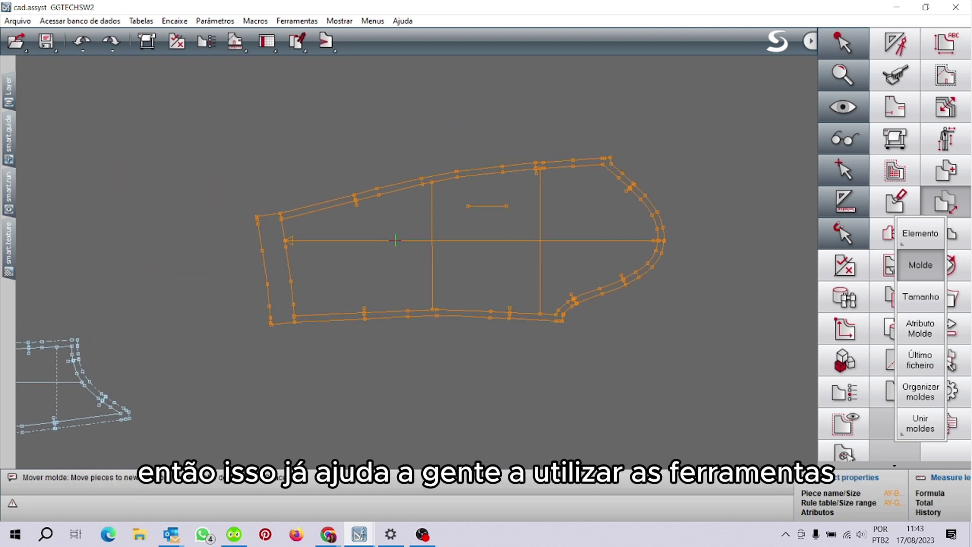
left_click(375, 253)
scroll(550, 377, "down", 1)
middle_click_drag(638, 330, 623, 378)
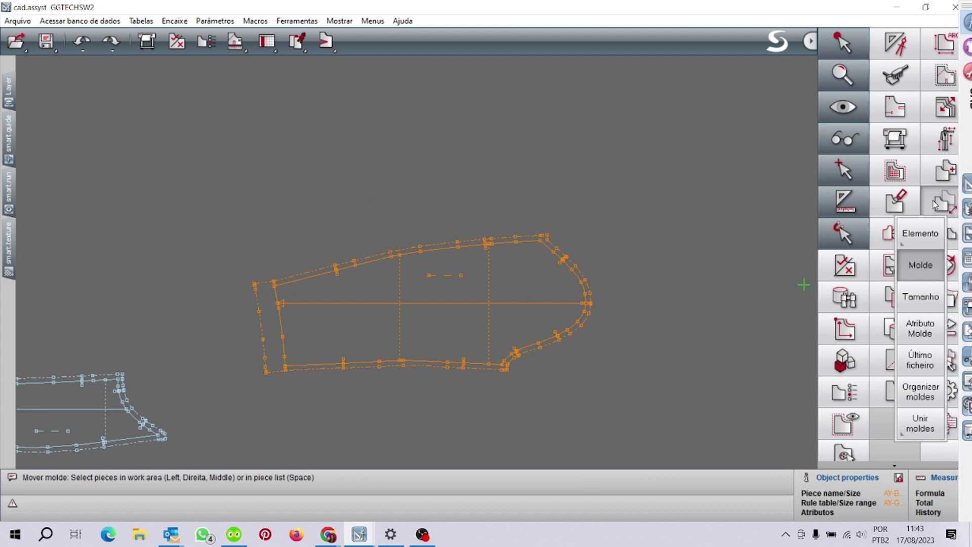
- Flip the orange sleeve piece about its grain line with the piece mirror's Virar command
left_click(956, 234)
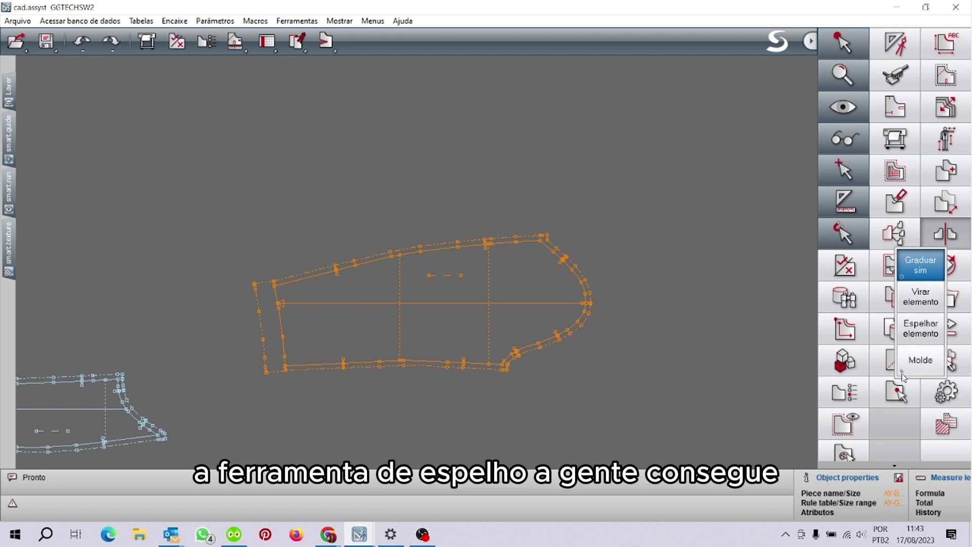
mouse_move(904, 377)
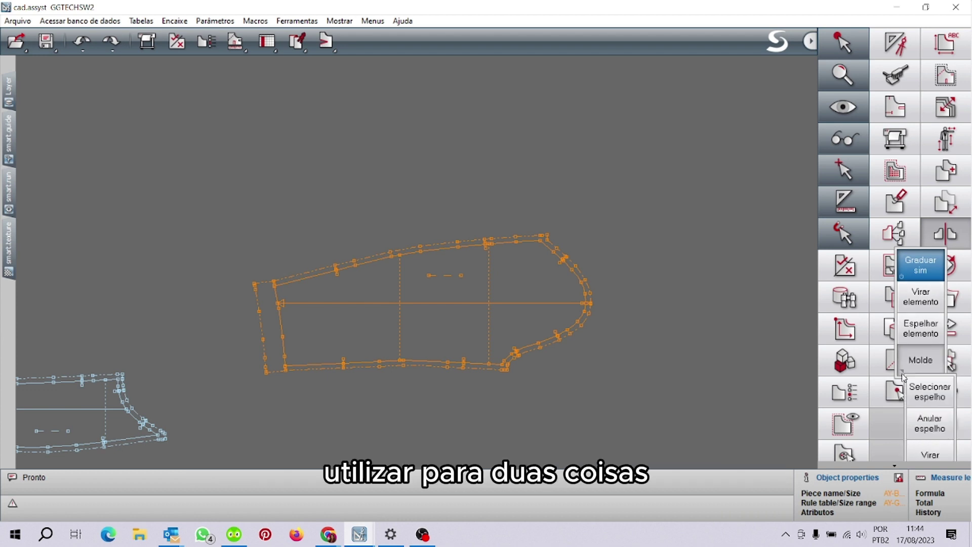
left_click(910, 467)
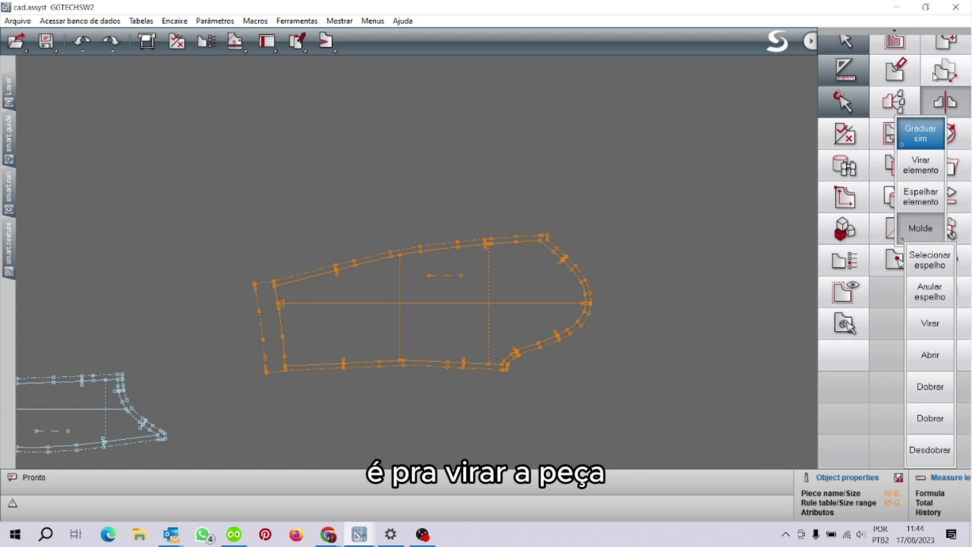
left_click(934, 325)
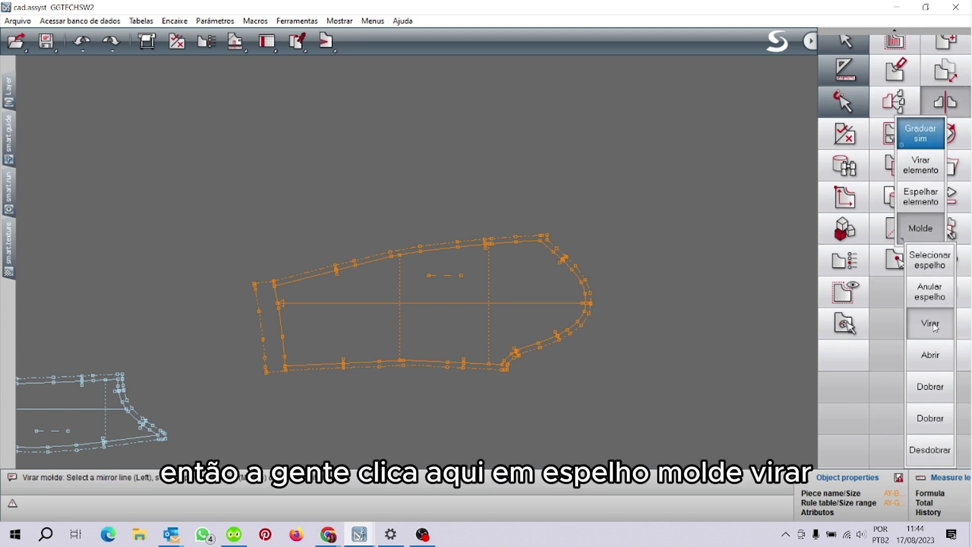
left_click(434, 303)
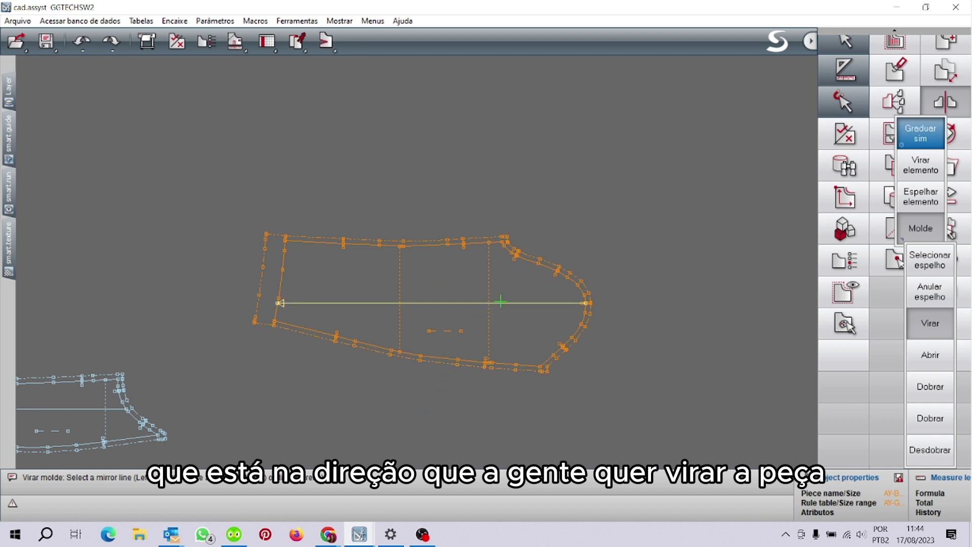
- Flip the sleeve piece about the dashed construction line nearest the sleeve cap
scroll(516, 299, "down", 1)
left_click(482, 284)
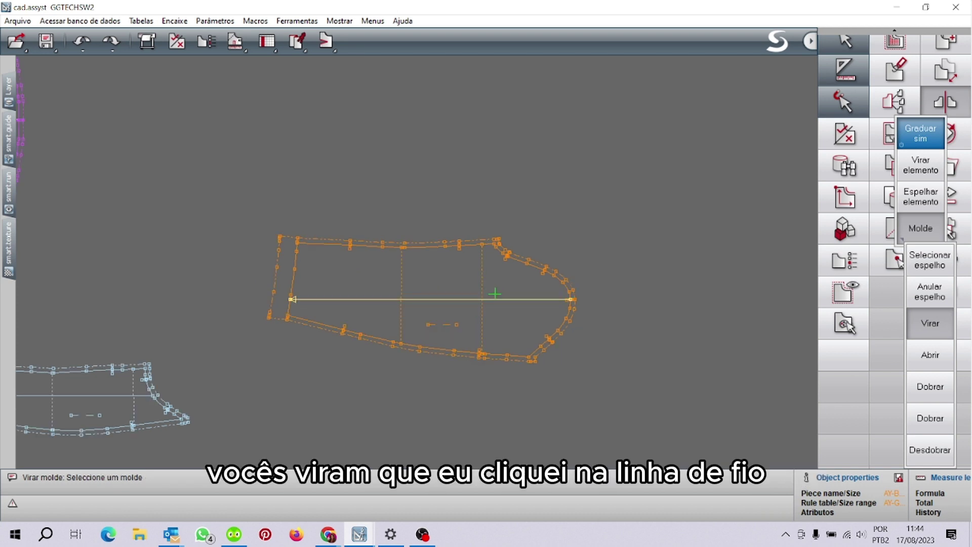
left_click(480, 284)
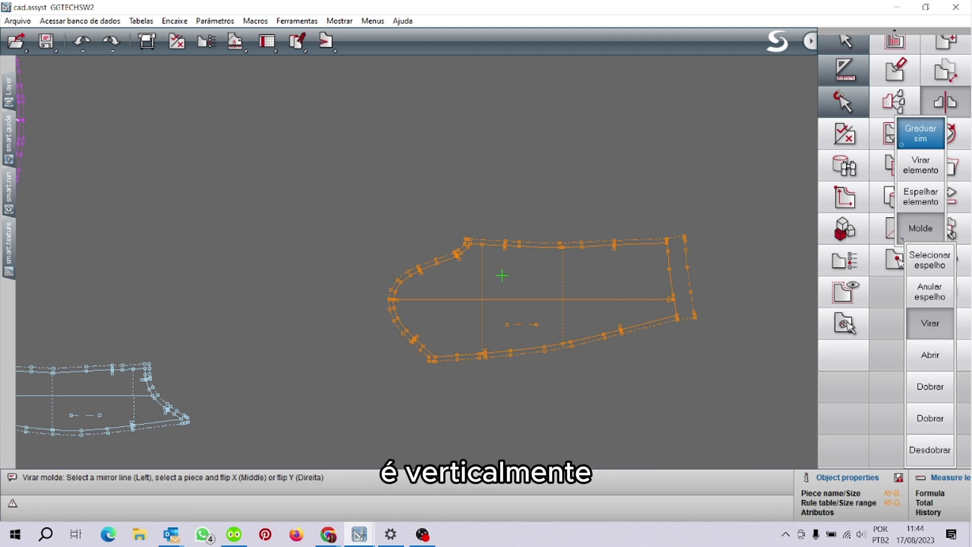
- Flip the sleeve piece about the grain line again, then about the construction line near the cap
left_click(506, 299)
right_click(506, 299)
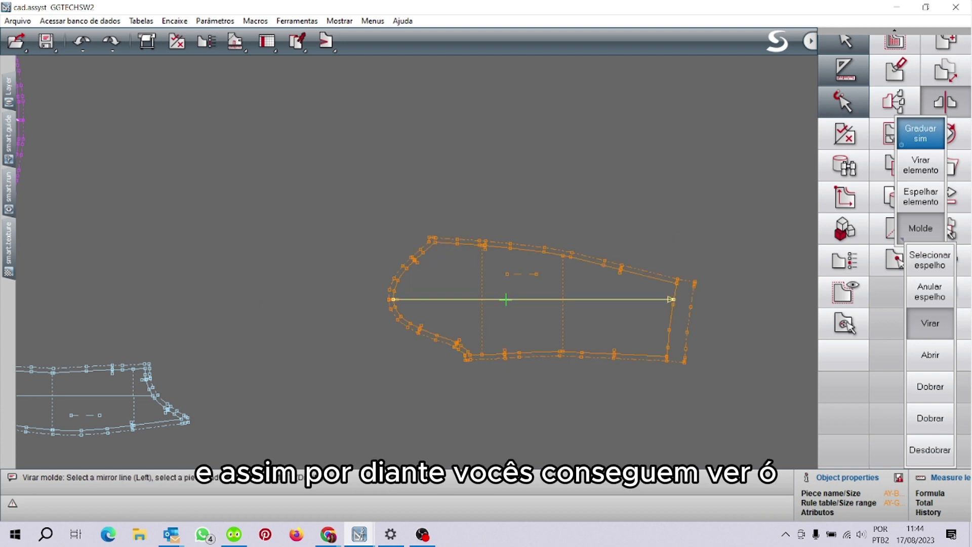
left_click(476, 288)
middle_click(481, 289)
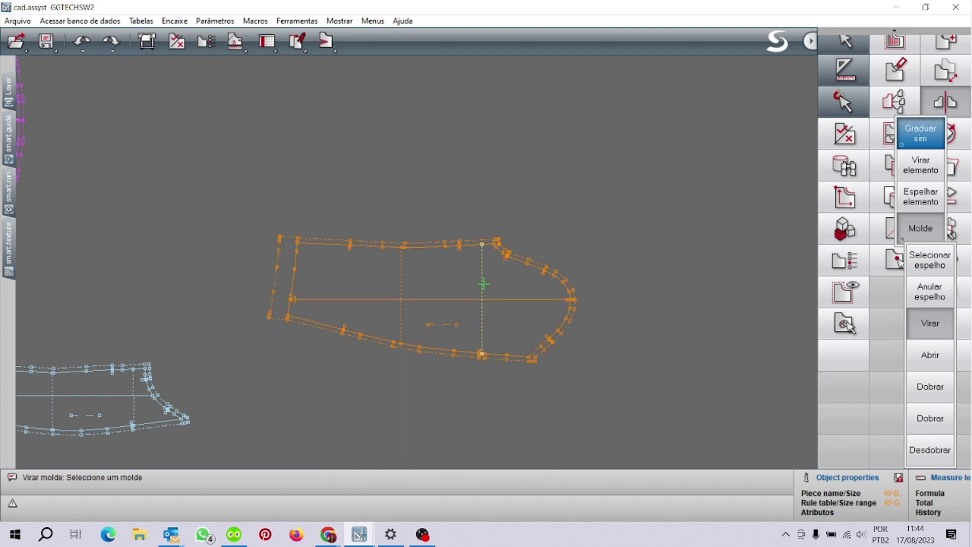
- Repeat the sleeve flips about the construction line, the grain line and once more the construction line
left_click(482, 284)
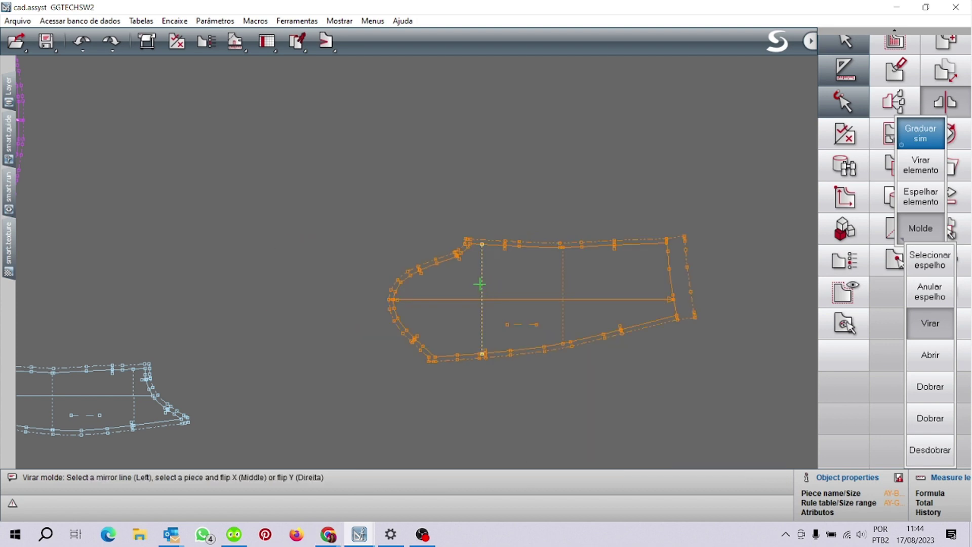
left_click(506, 299)
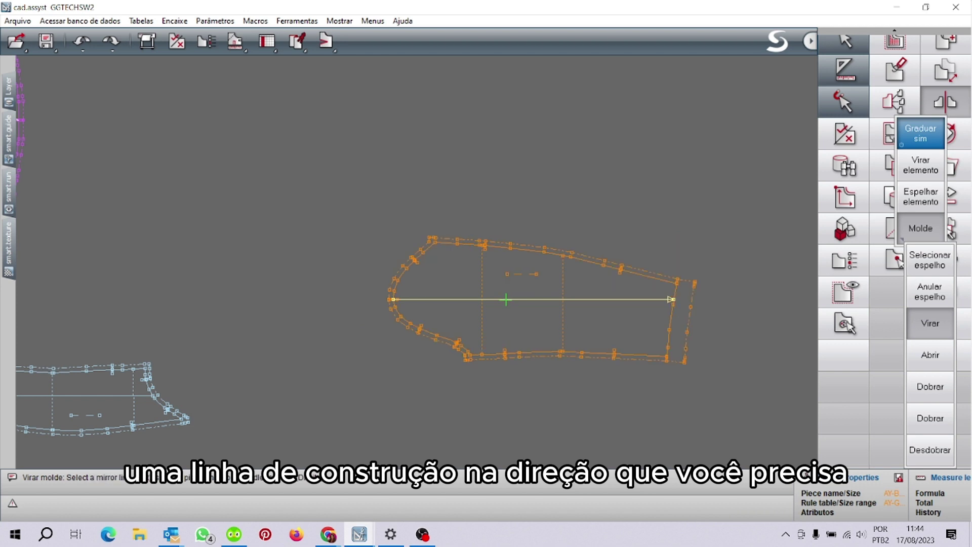
left_click(477, 287)
left_click(481, 289)
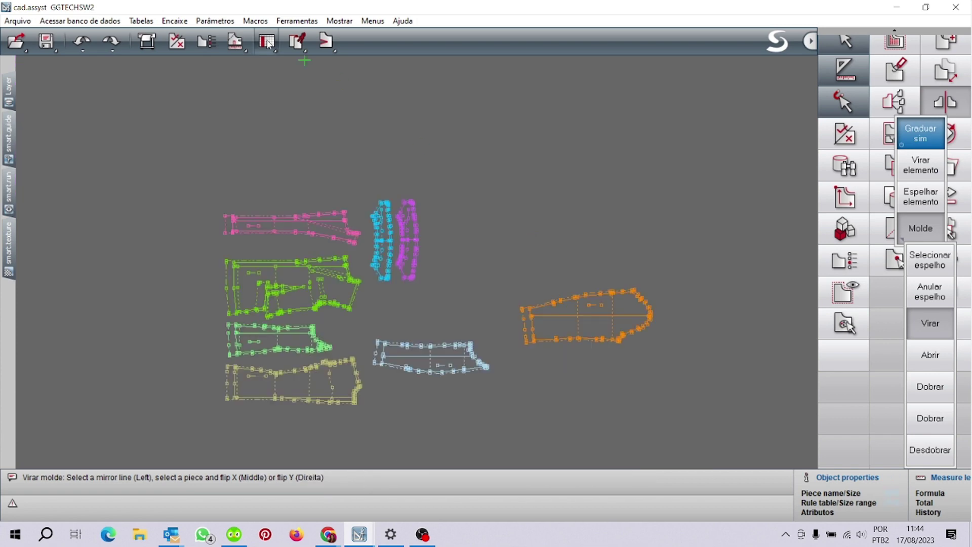
- Open the AY-BASIS design in place of the blazer
left_click(19, 25)
left_click(47, 35)
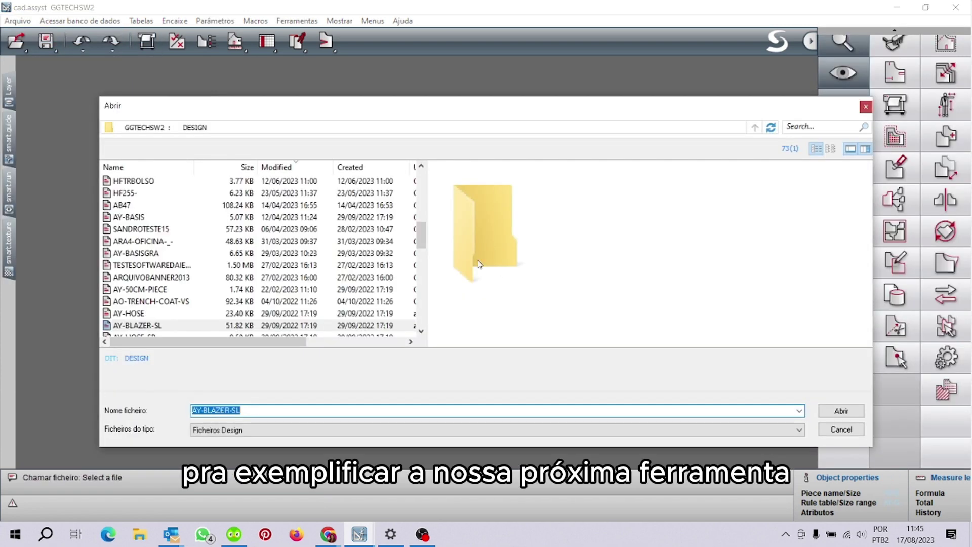
left_click(130, 218)
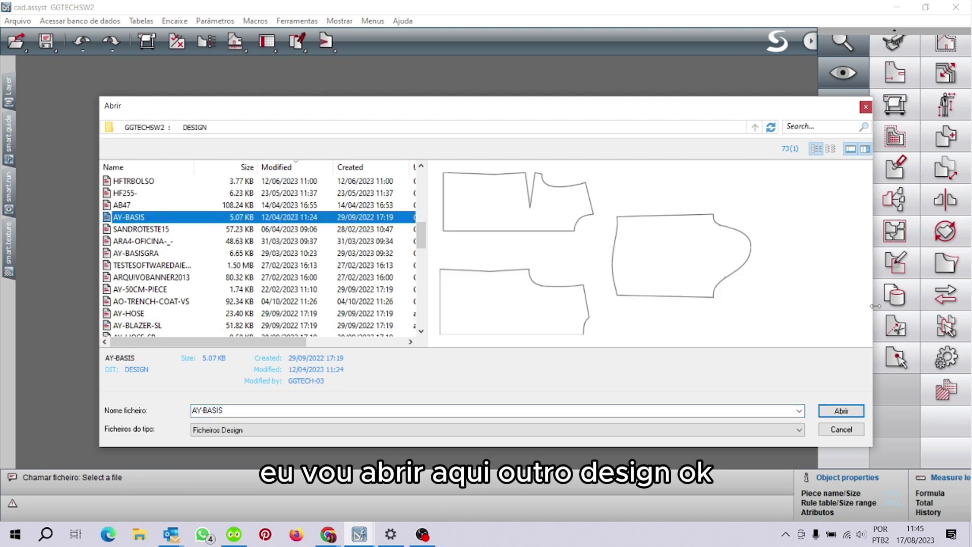
left_click(839, 430)
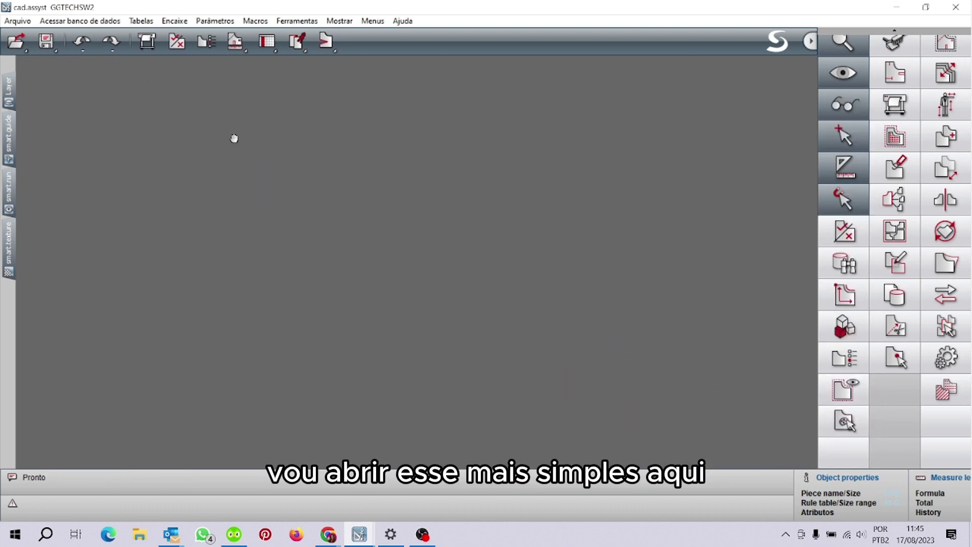
- Mirror the green bodice half along its straight lower center edge with Selecionar espelho to show the full piece
scroll(483, 240, "up", 3)
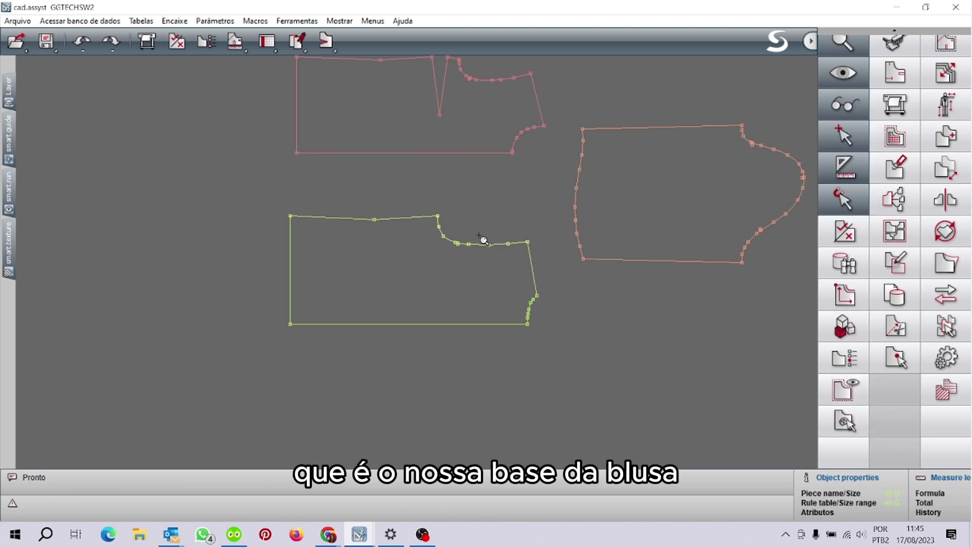
left_click(933, 204)
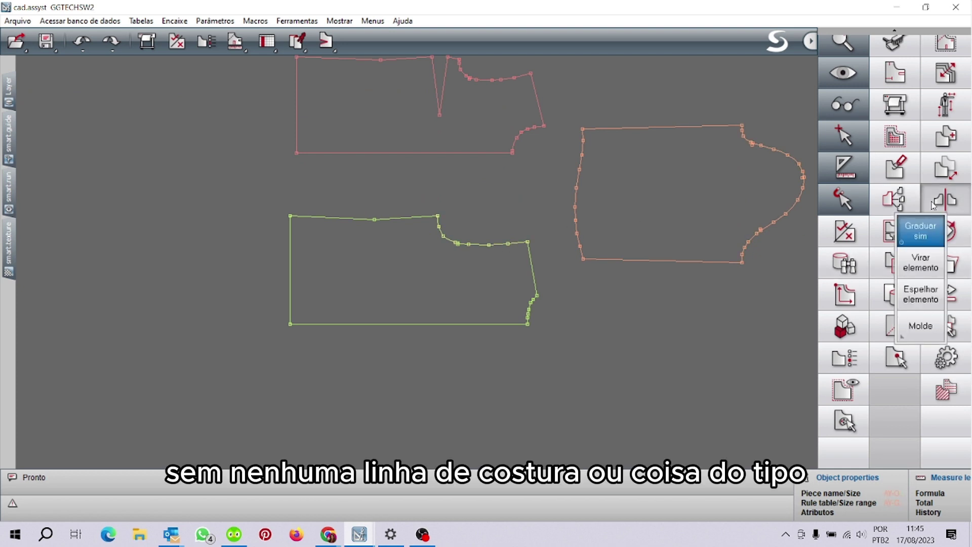
left_click(915, 327)
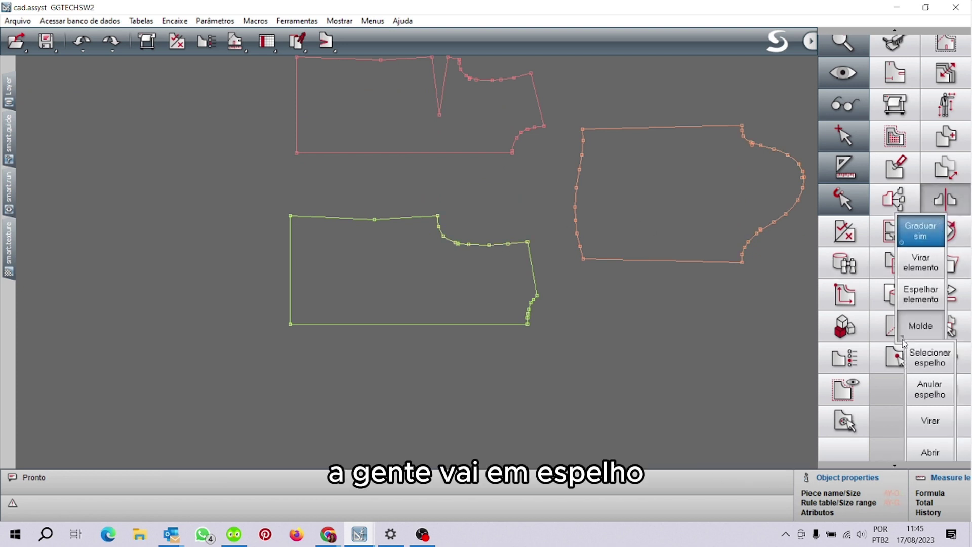
left_click(927, 358)
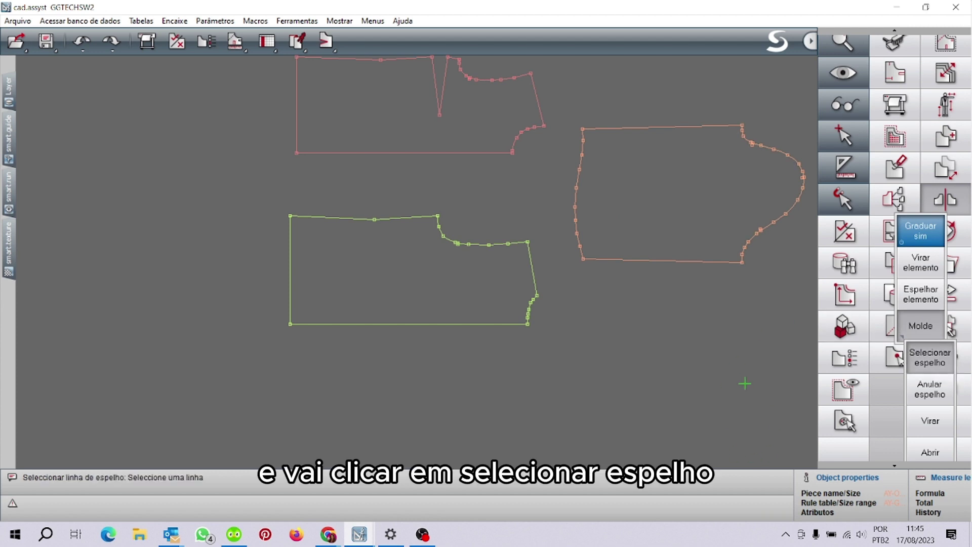
left_click(400, 323)
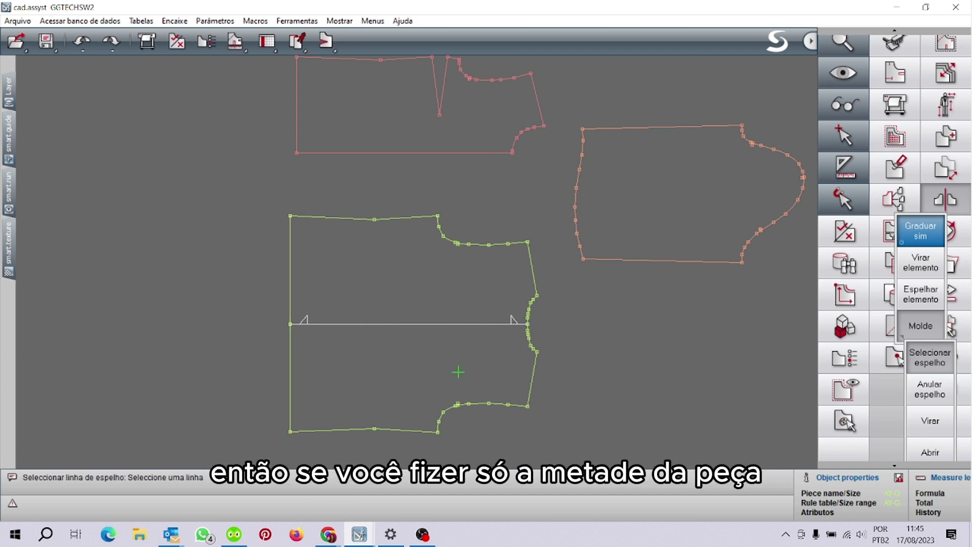
- Move the upper hem corner point of the mirrored green bodice outward with the Forma elemento Ponto tool
left_click(945, 199)
left_click(944, 263)
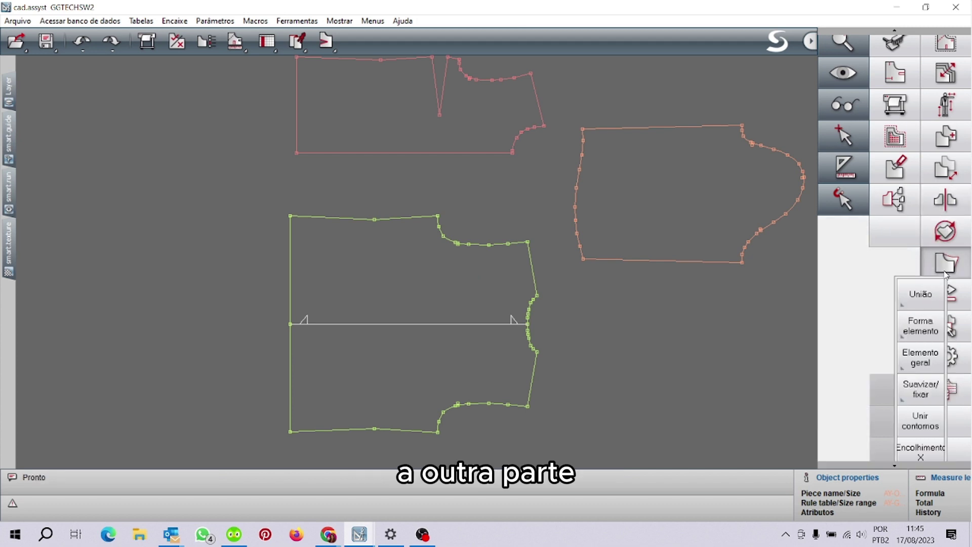
mouse_move(920, 335)
left_click(929, 357)
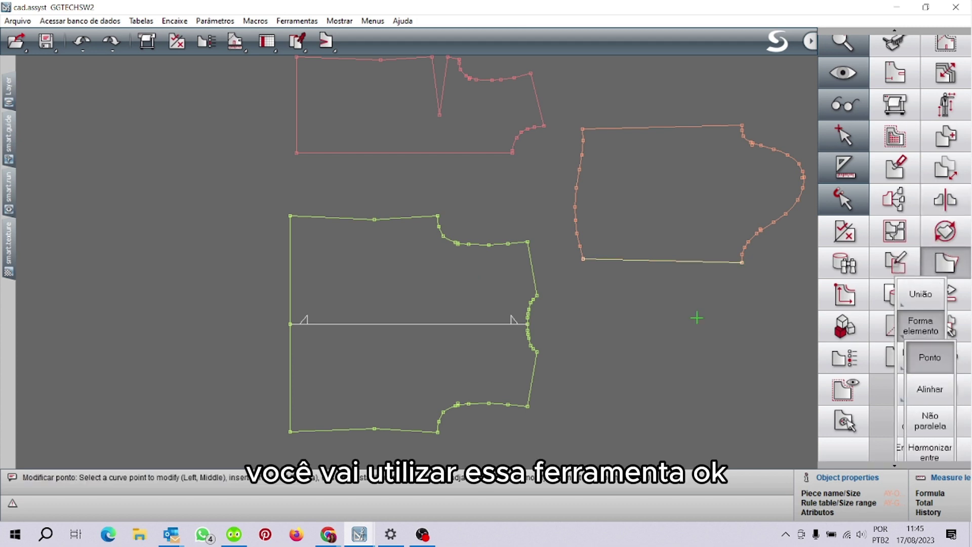
left_click_drag(289, 214, 290, 195)
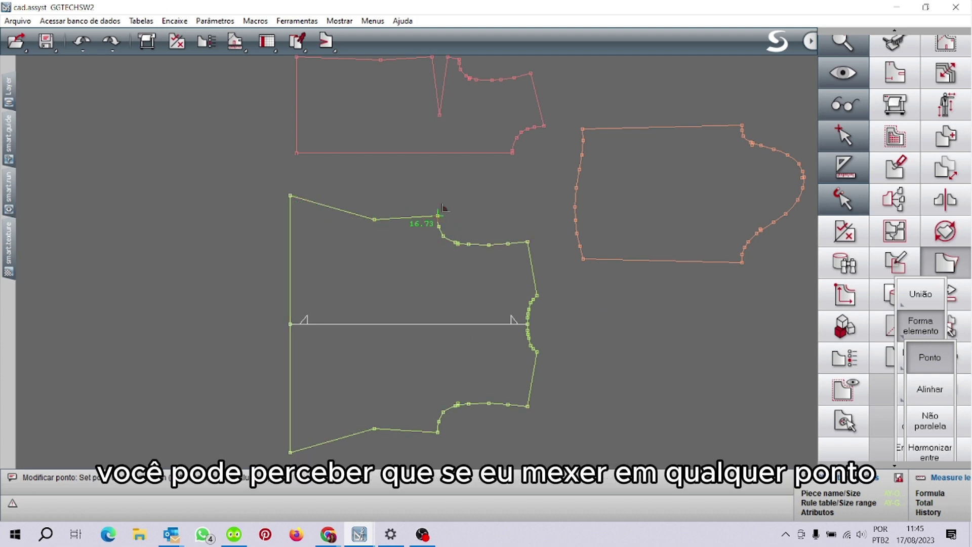
- Try pulling the upper underarm point of the mirrored green bodice outward with Forma elemento Ponto, and undo the point moves
left_click_drag(438, 216, 439, 197)
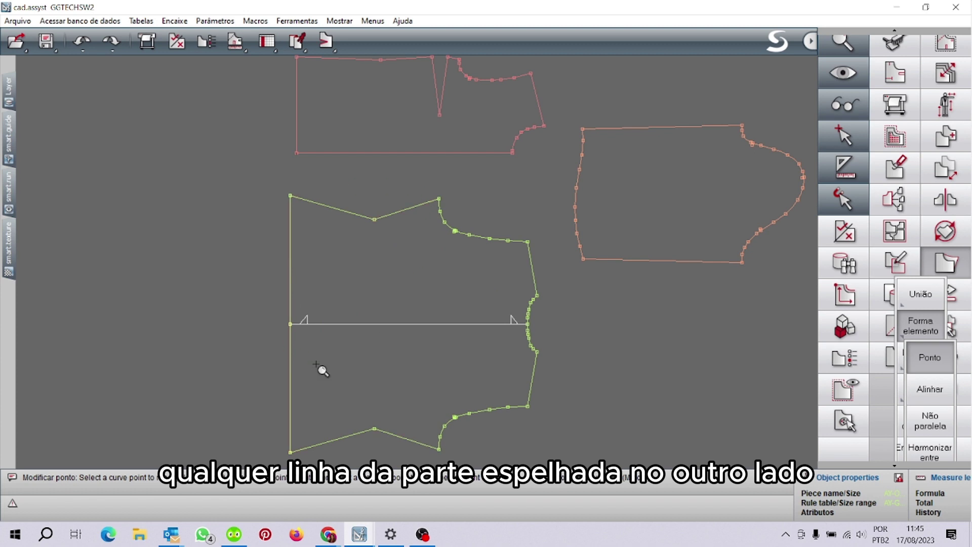
key("ctrl+z")
key("ctrl+z")
- Cut the mirrored bodice outline at the upper corner between armhole and shoulder with Elemento geral Corte
mouse_move(970, 349)
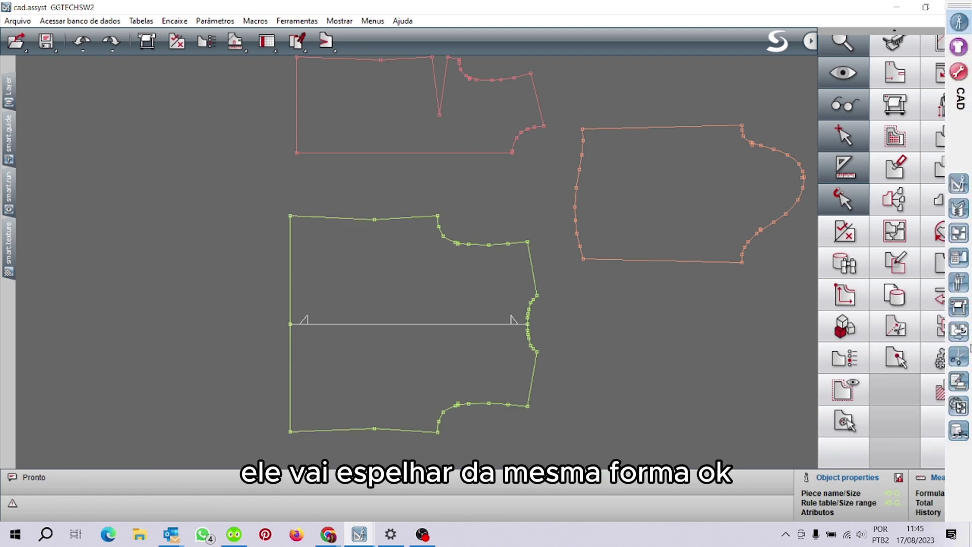
left_click(945, 263)
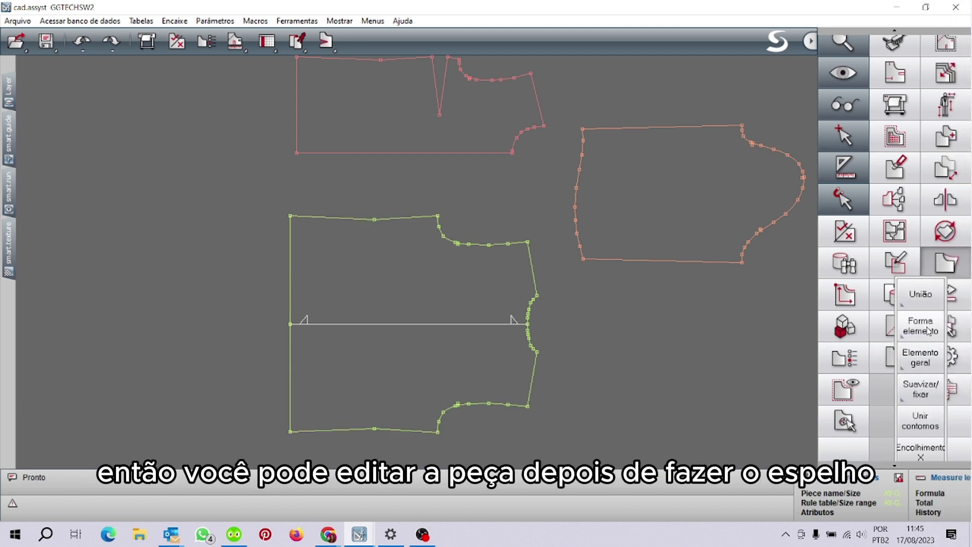
left_click(921, 357)
left_click(930, 389)
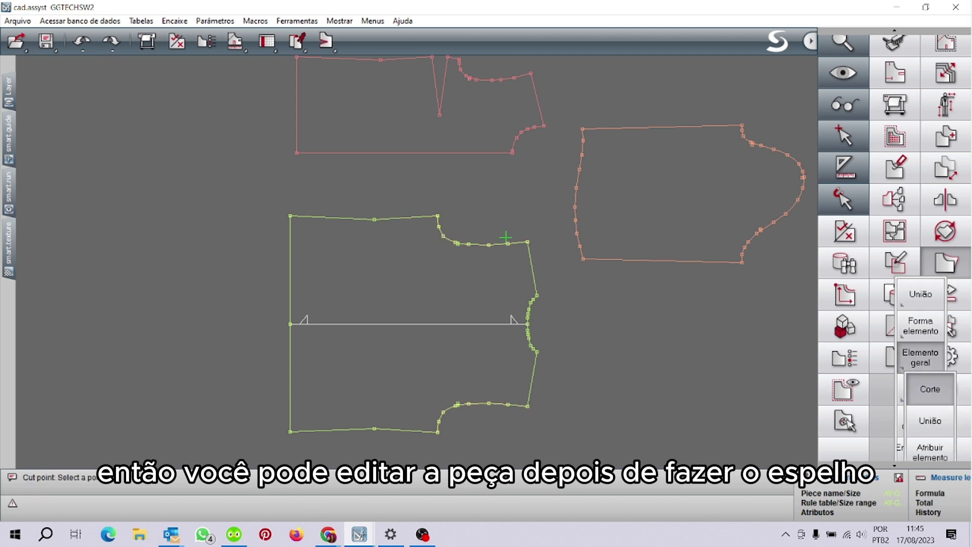
left_click(528, 242)
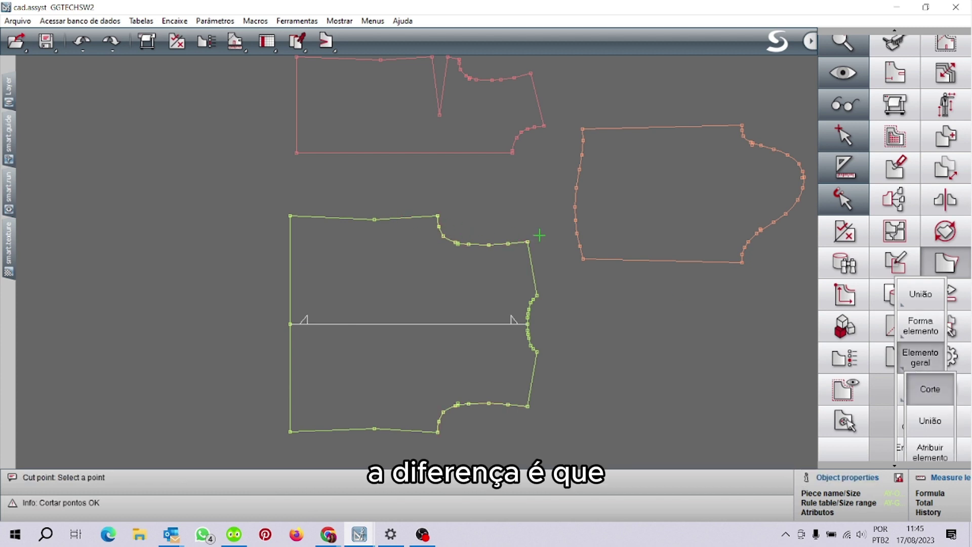
- Try moving the cut shoulder corner point of the mirrored bodice slightly outward with Forma elemento Ponto
left_click(920, 327)
left_click(928, 357)
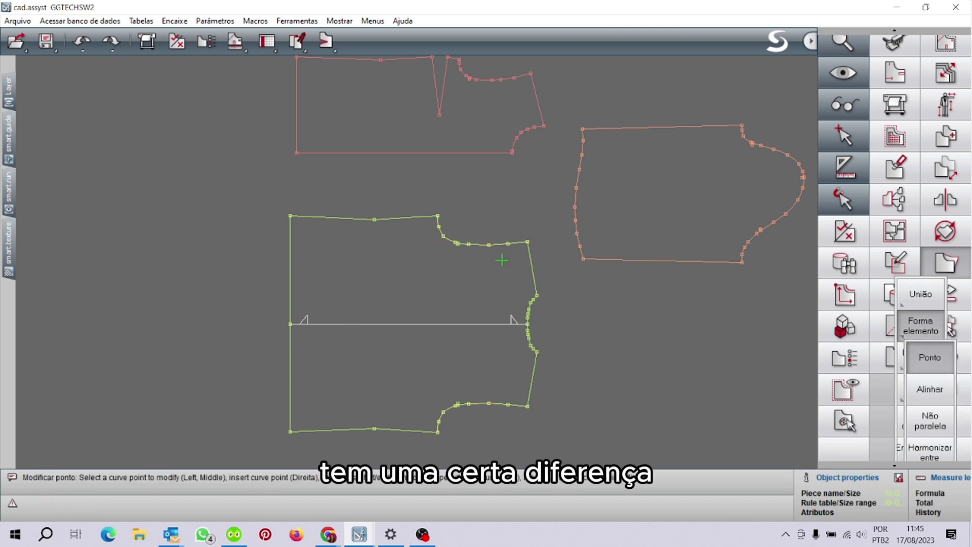
left_click(528, 242)
left_click(537, 240)
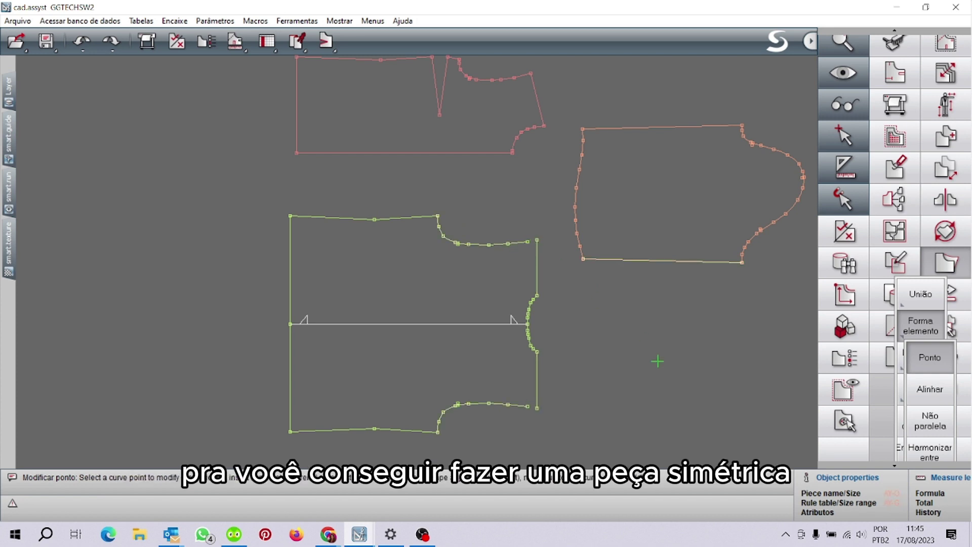
key("Escape")
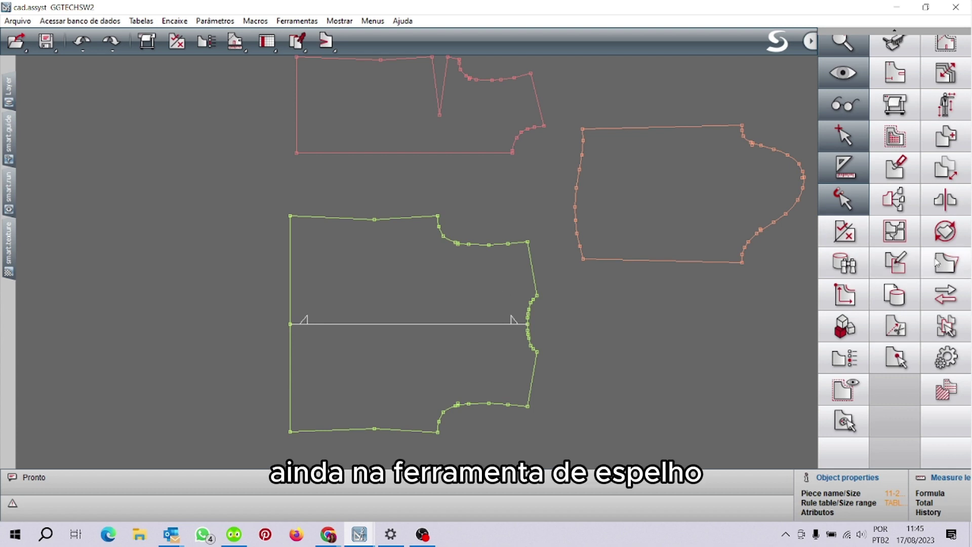
- Remove the mirror from the green bodice with Molde Anular espelho to leave only the original half
left_click(946, 205)
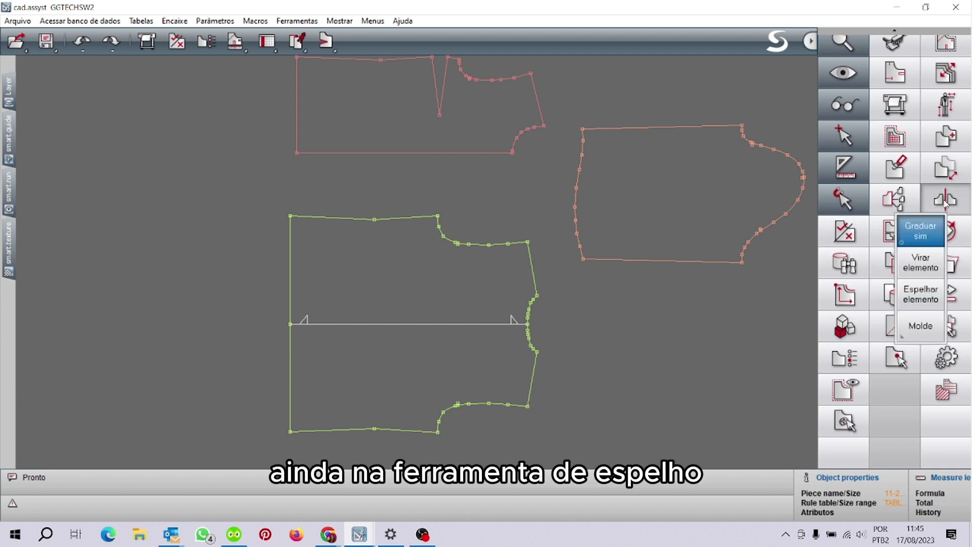
left_click(924, 328)
left_click(929, 389)
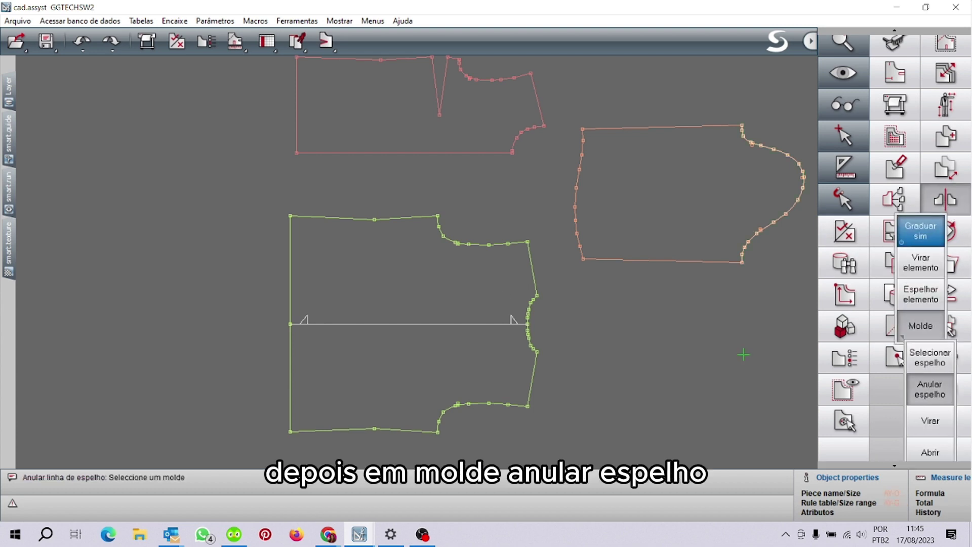
left_click(526, 318)
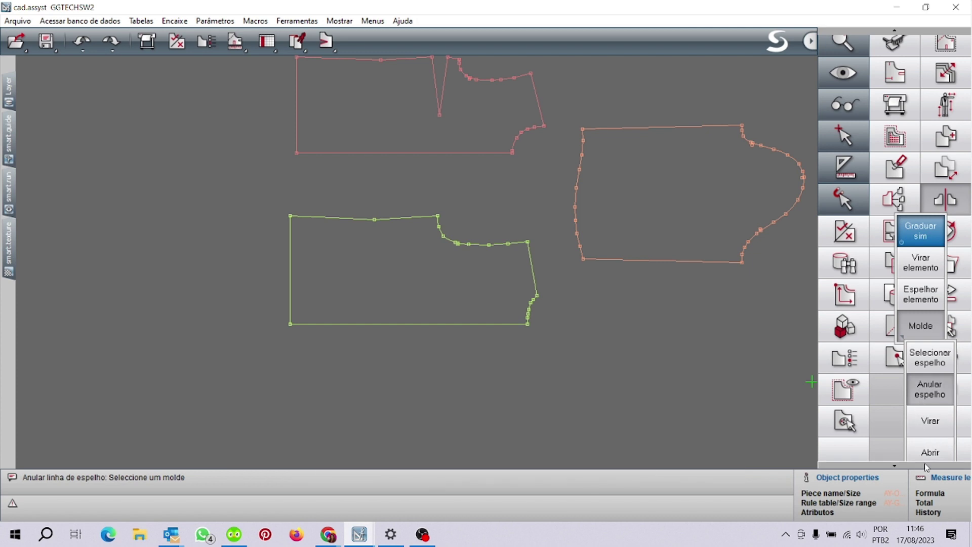
- Mirror the green bodice half again along its straight lower center edge with Selecionar espelho
scroll(925, 463, "down", 3)
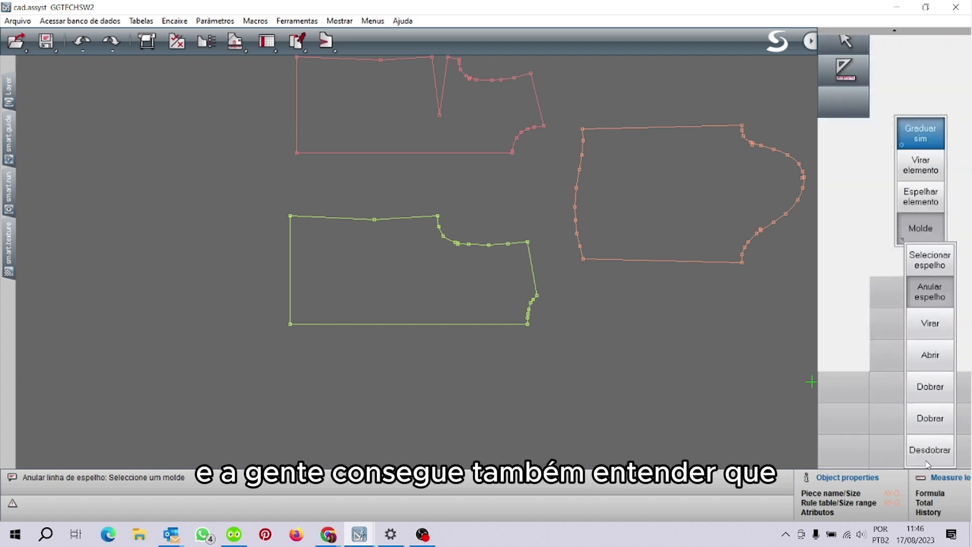
left_click(927, 263)
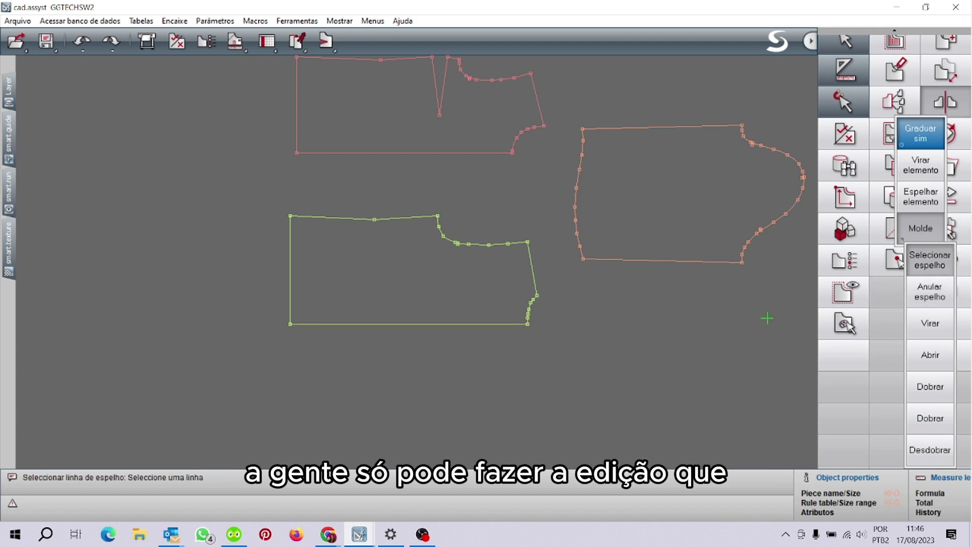
left_click(489, 325)
left_click(936, 390)
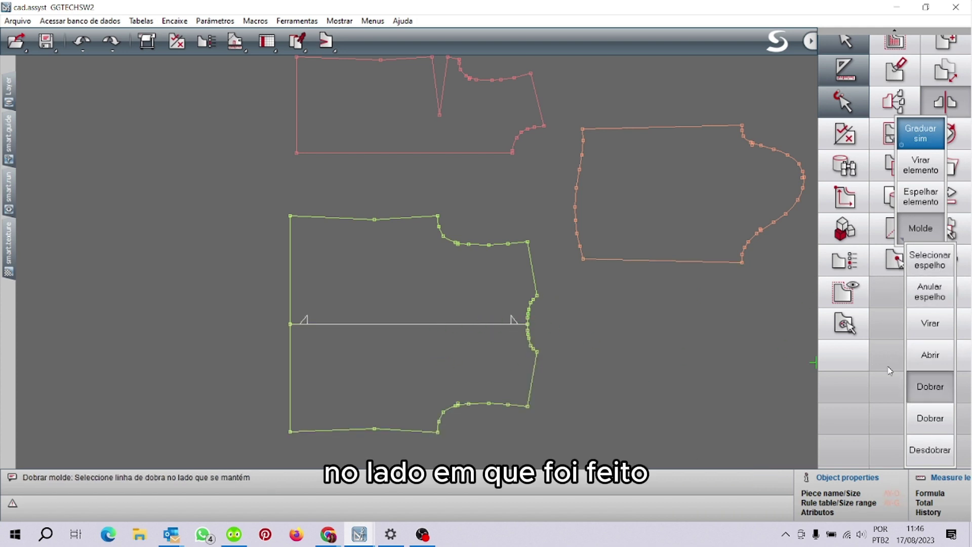
left_click(527, 317)
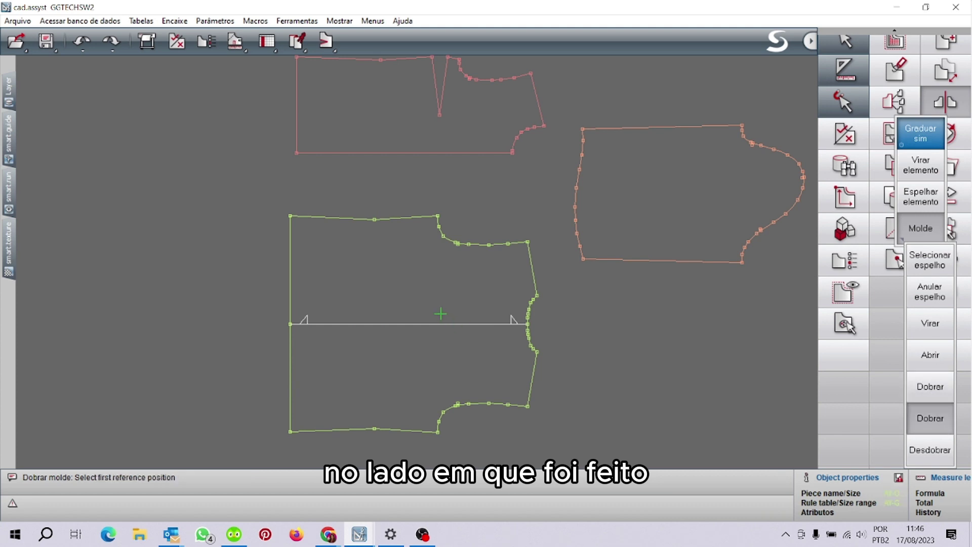
left_click(937, 390)
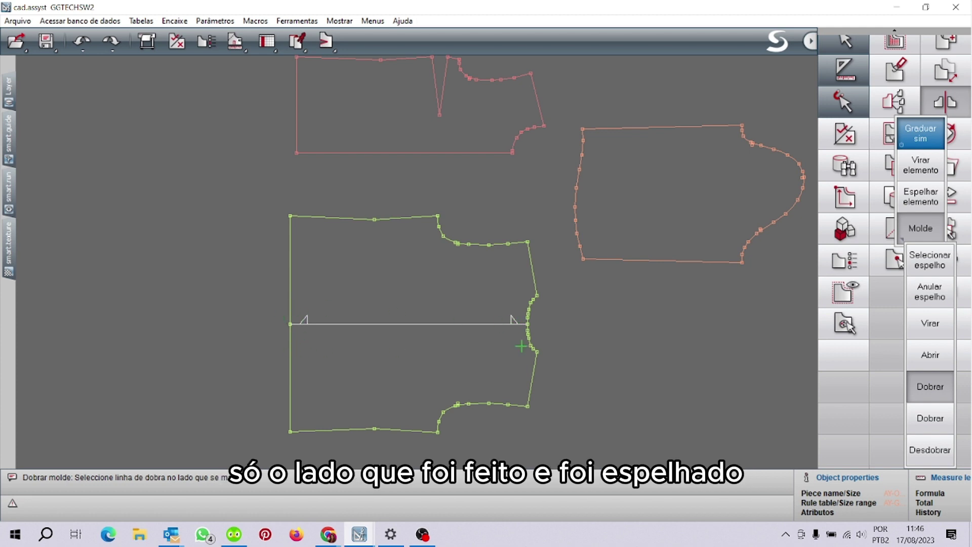
- Cancel the green bodice's mirror again with Anular espelho, reducing it to its original half, and close the tool
left_click(919, 236)
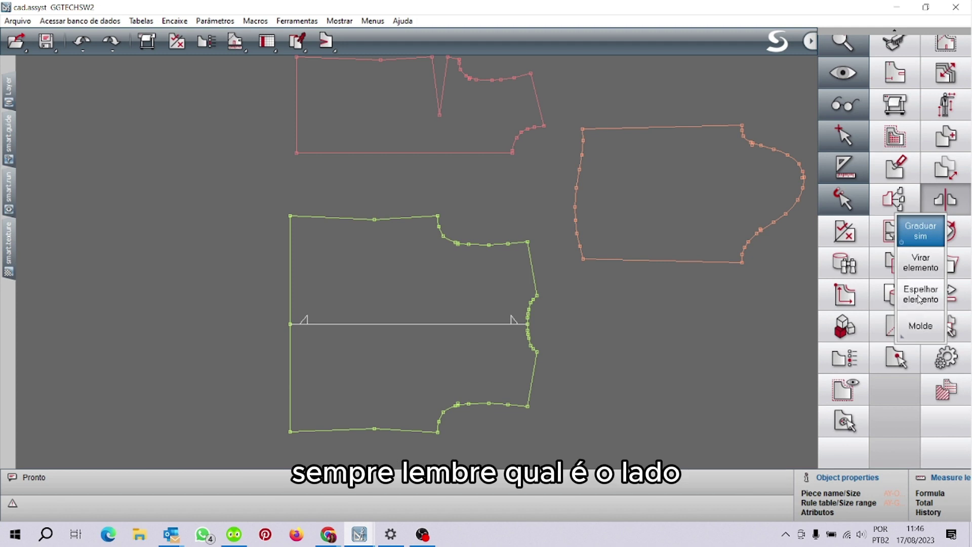
left_click(921, 327)
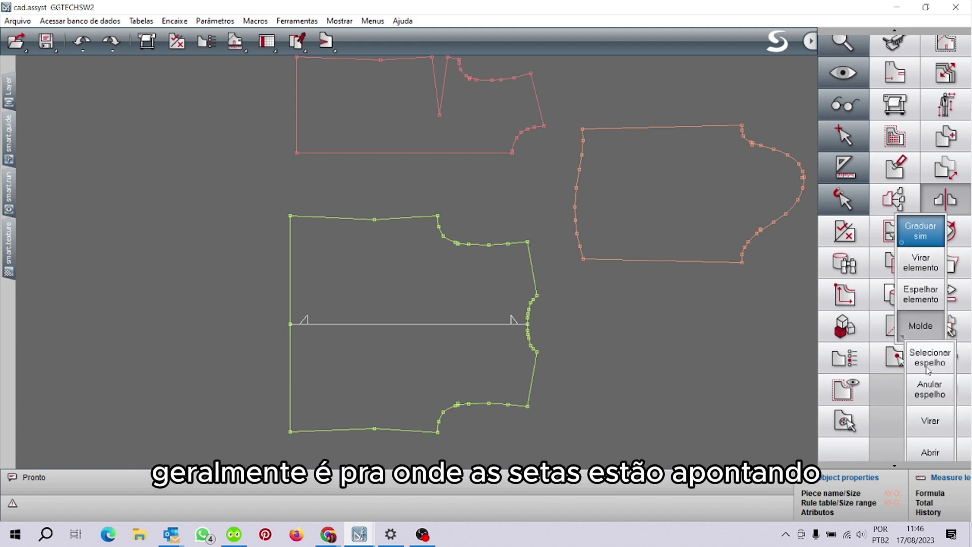
left_click(929, 389)
left_click(538, 340)
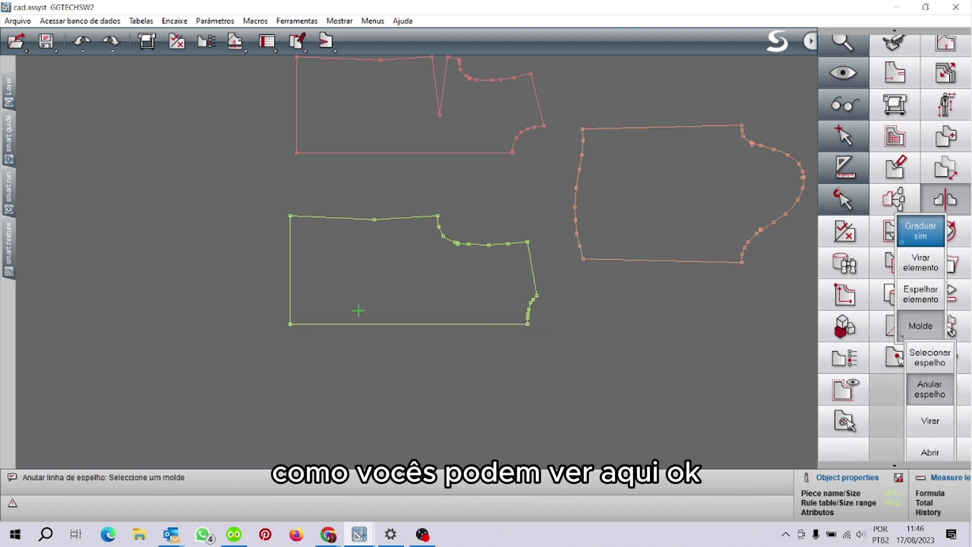
left_click(885, 430)
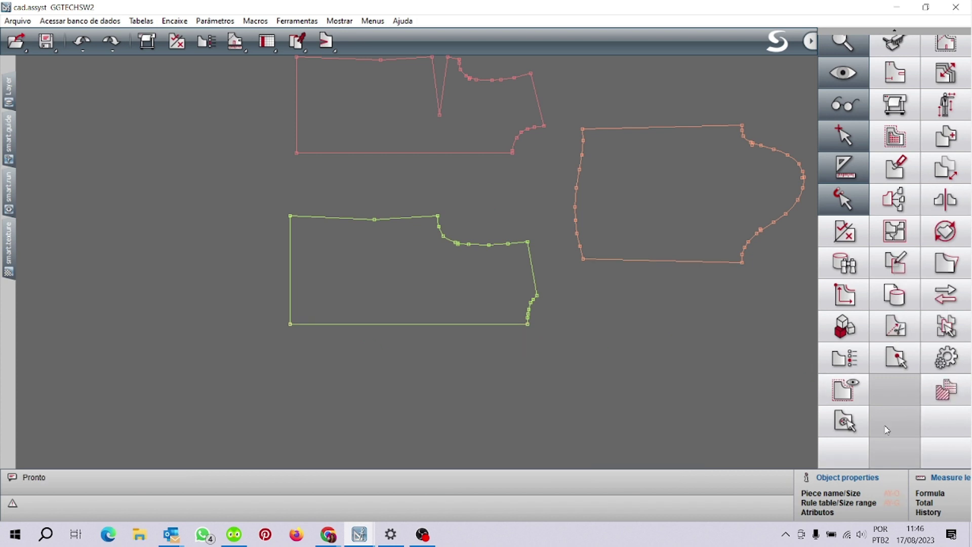
- Move the green bodice half slightly down, away from the other pieces, with the move Molde tool
scroll(558, 285, "down", 2)
mouse_move(596, 303)
middle_mouse_down()
mouse_move(714, 379)
mouse_move(597, 296)
middle_mouse_up()
key("m")
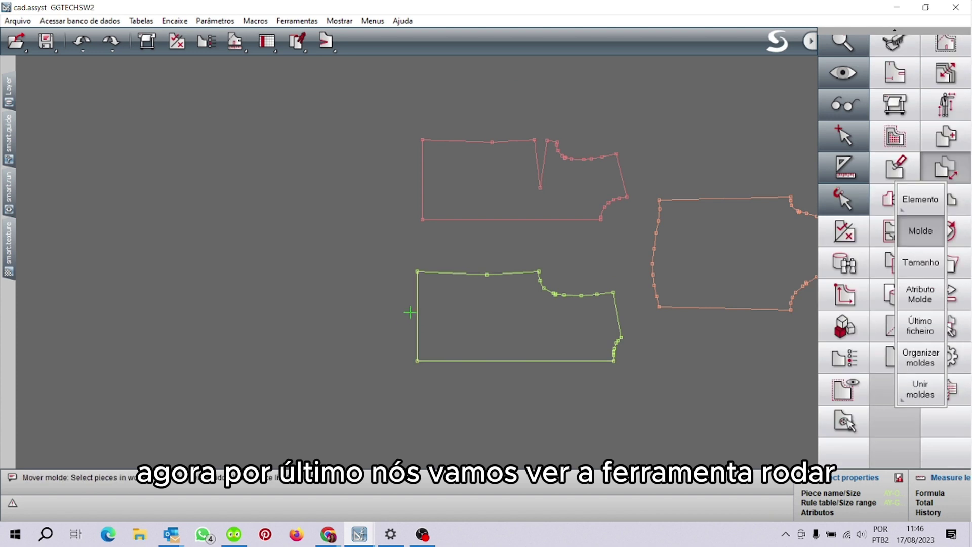
left_click(410, 312)
left_click(420, 378)
middle_click_drag(723, 382, 597, 282)
scroll(668, 265, "up", 4)
left_click_drag(597, 282, 590, 281)
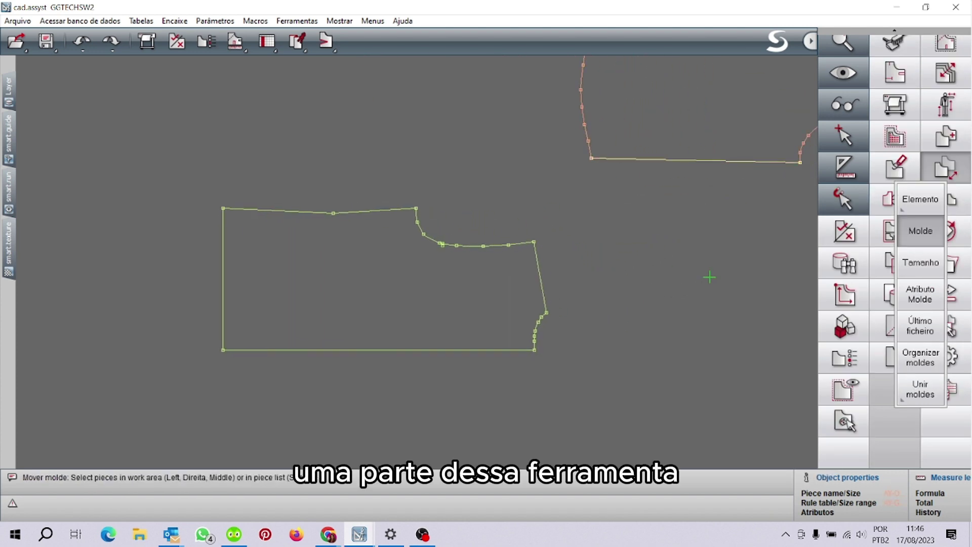
left_click(904, 427)
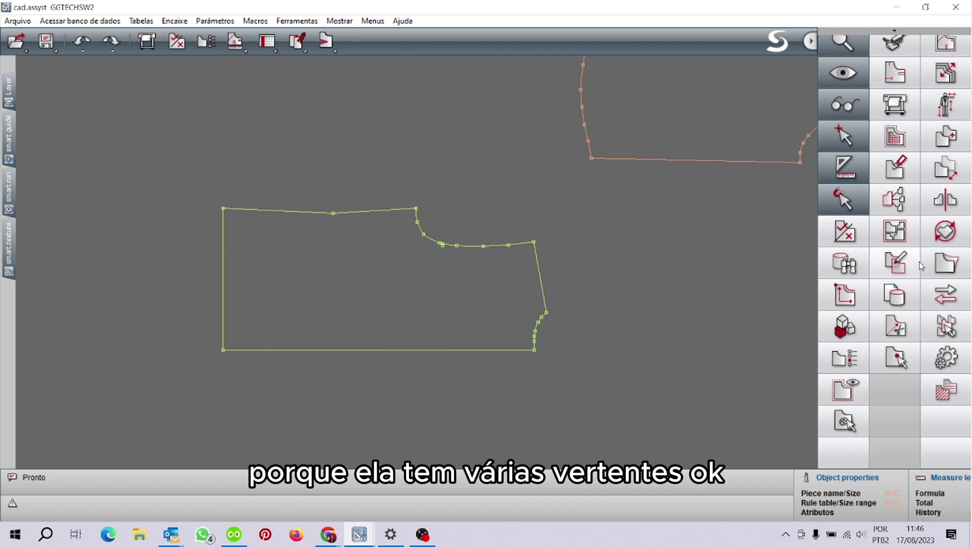
- Try rotating the green bodice half by an exact angle of -90 about its lower hem corner with the rotate Molde tool
left_click(938, 234)
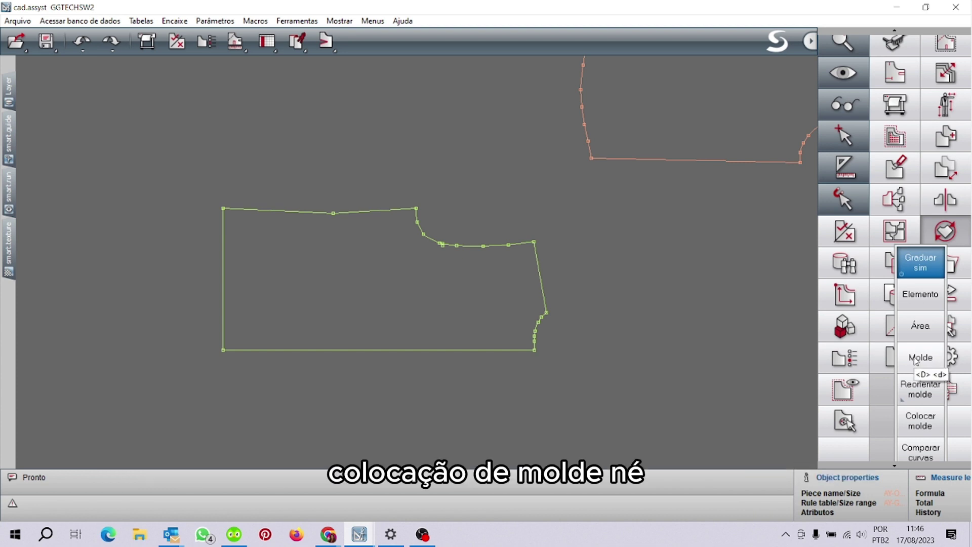
left_click(920, 357)
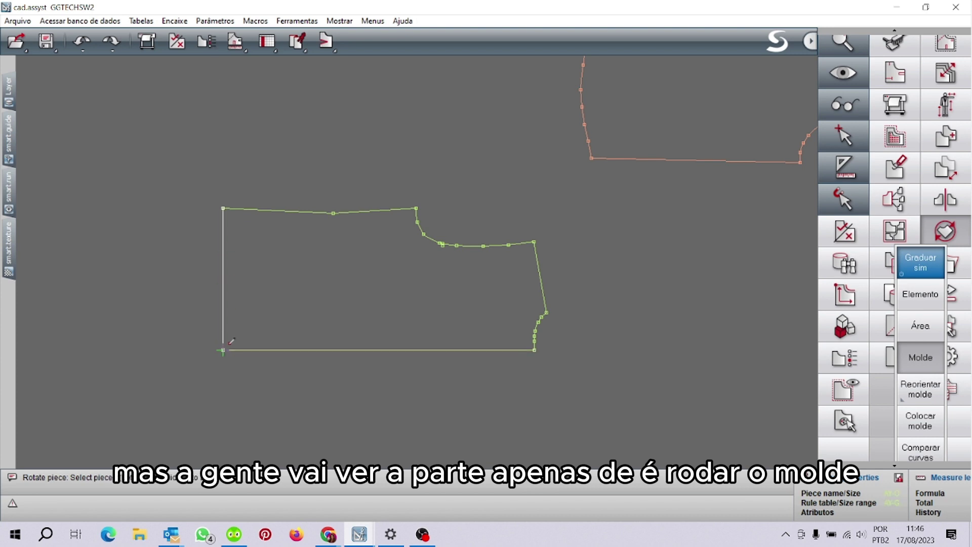
left_click(223, 210)
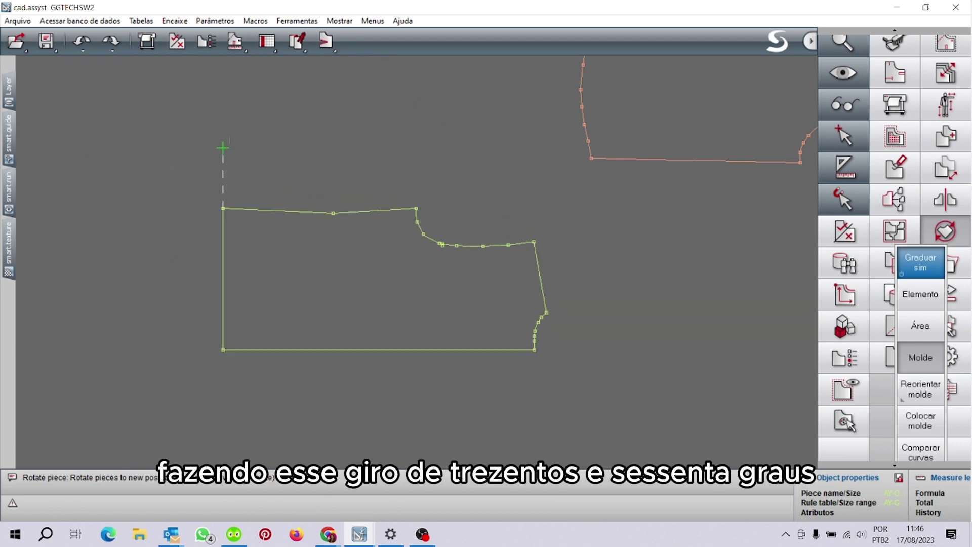
key("space")
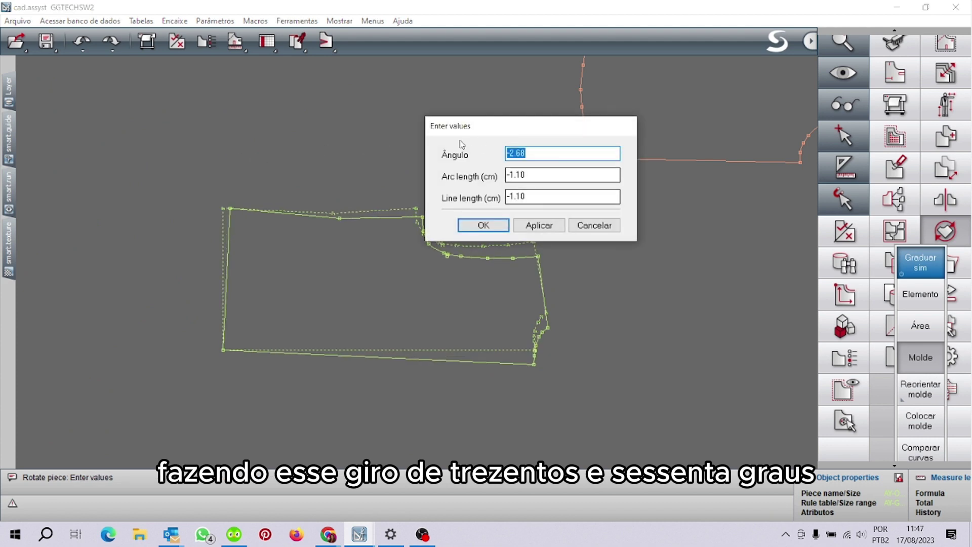
type("-90")
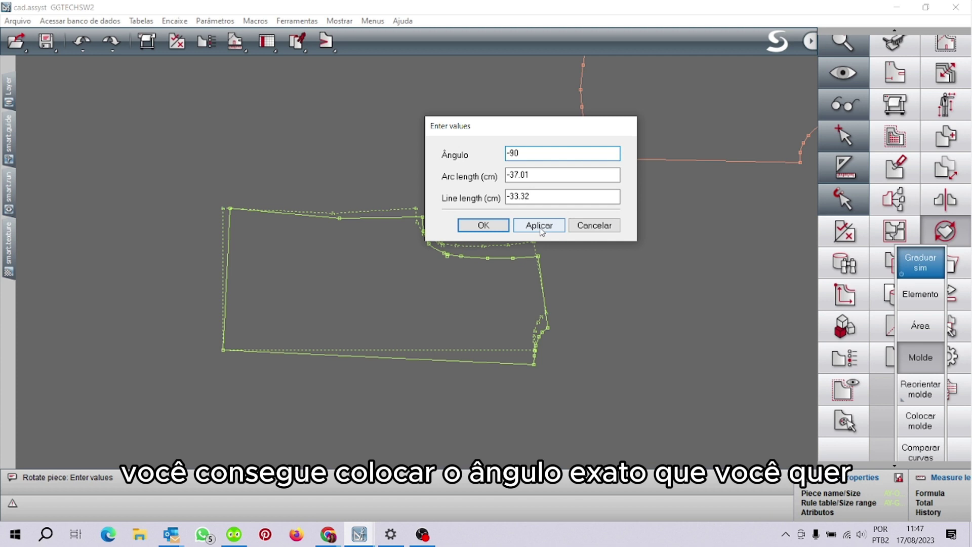
left_click(540, 227)
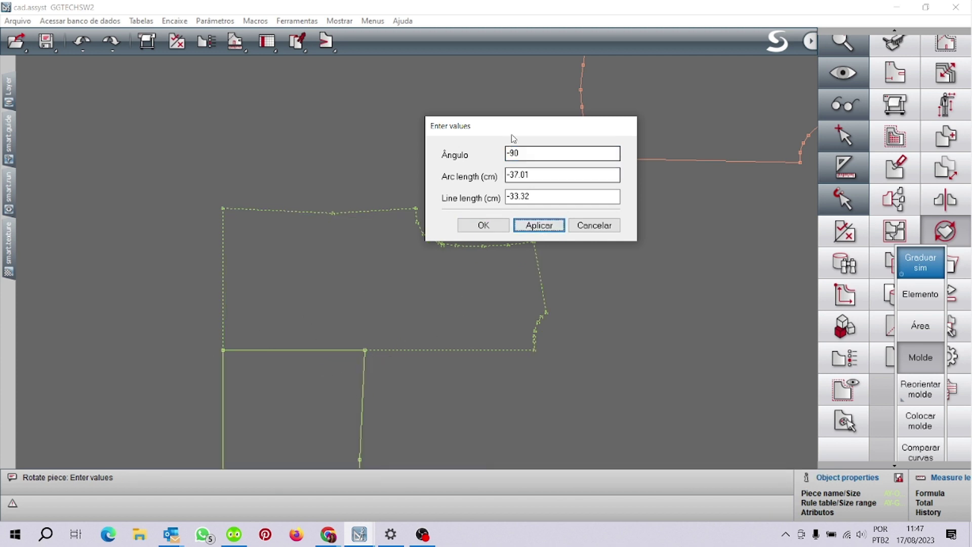
left_click(577, 231)
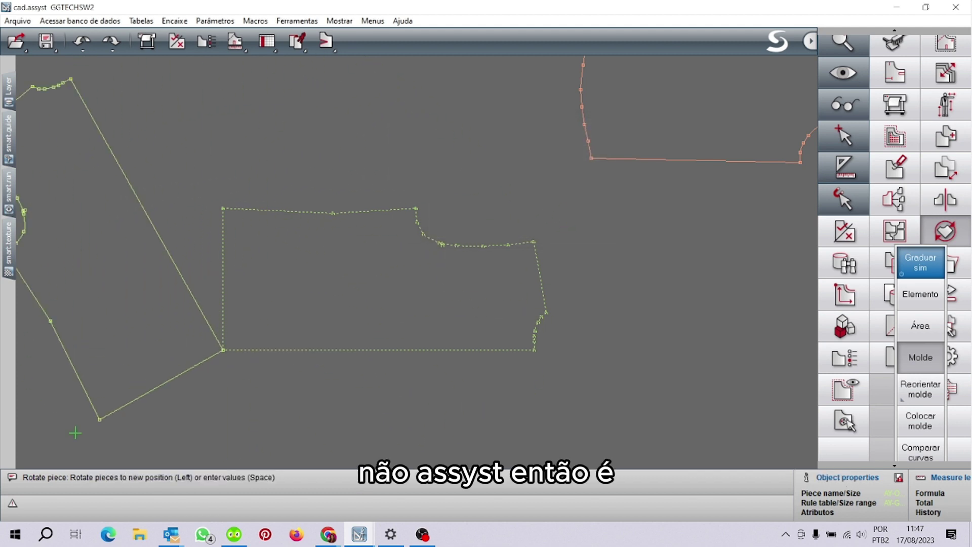
right_click(222, 216)
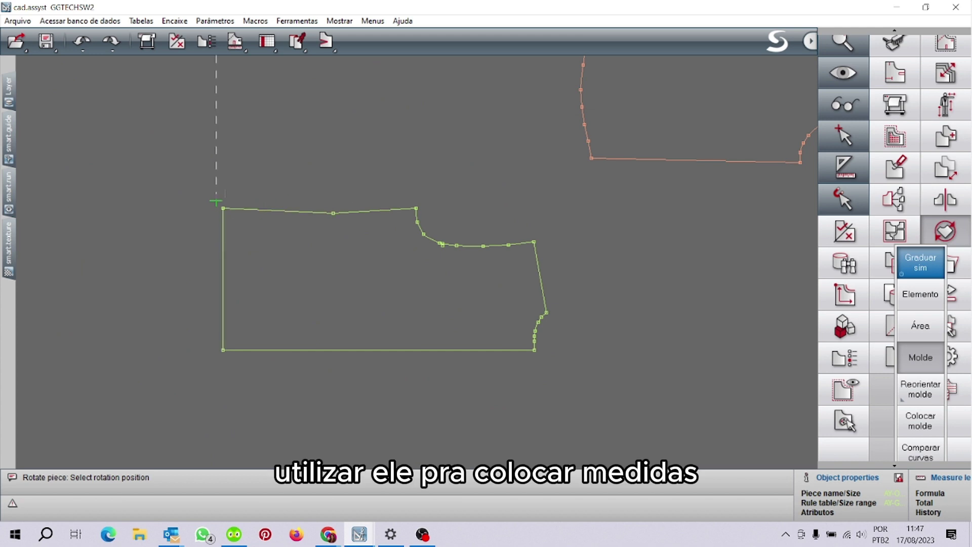
- Rotate the green bodice half with the rotate Molde tool about its upper armhole corner, entering an exact angle of 0
left_click(223, 249)
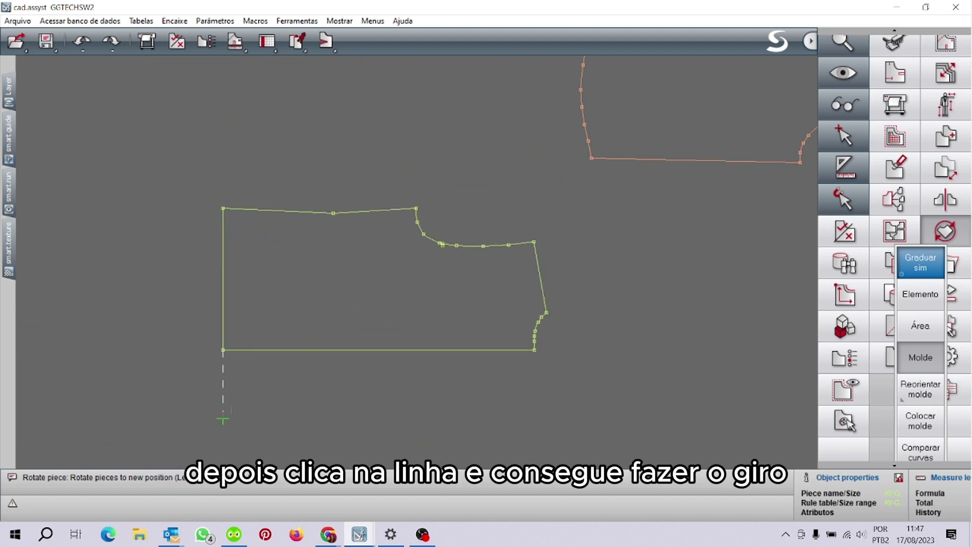
left_click(223, 418)
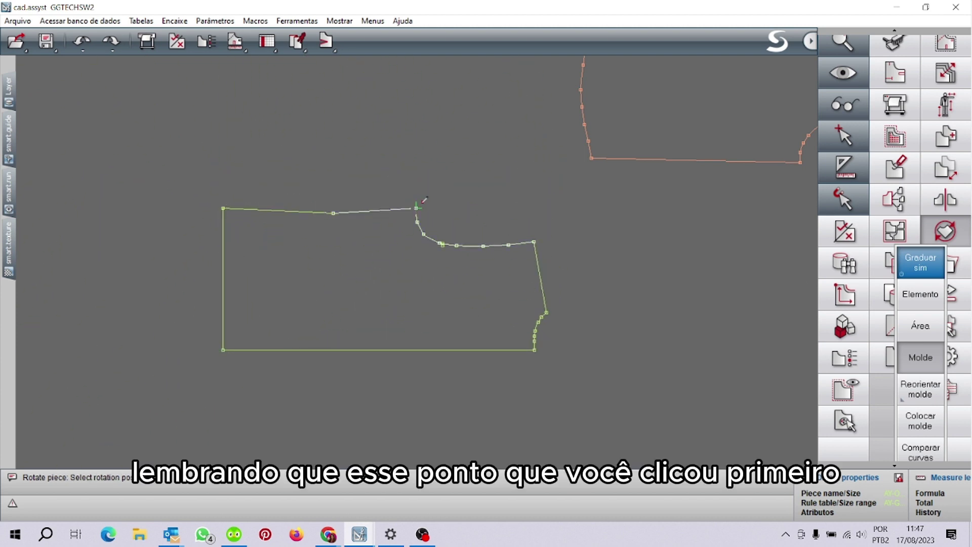
left_click(416, 222)
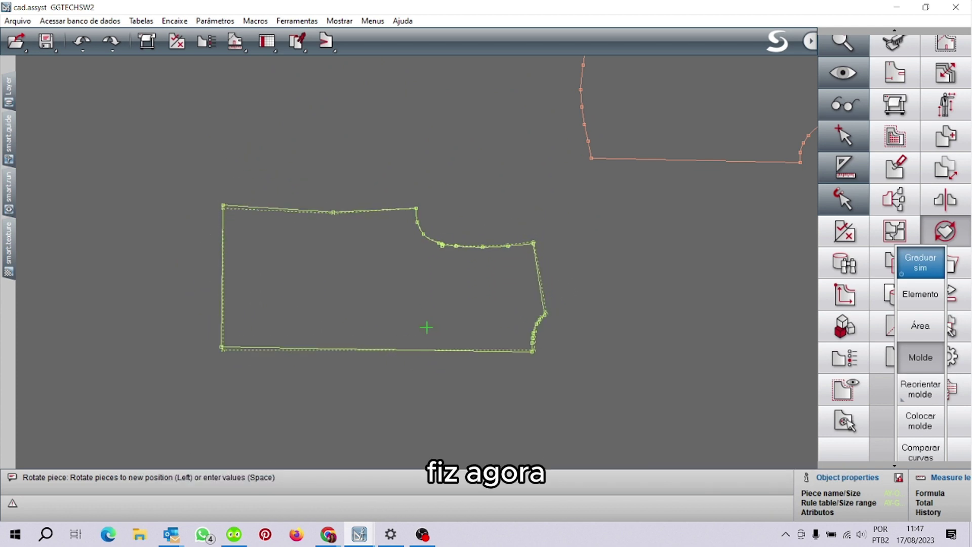
key("space")
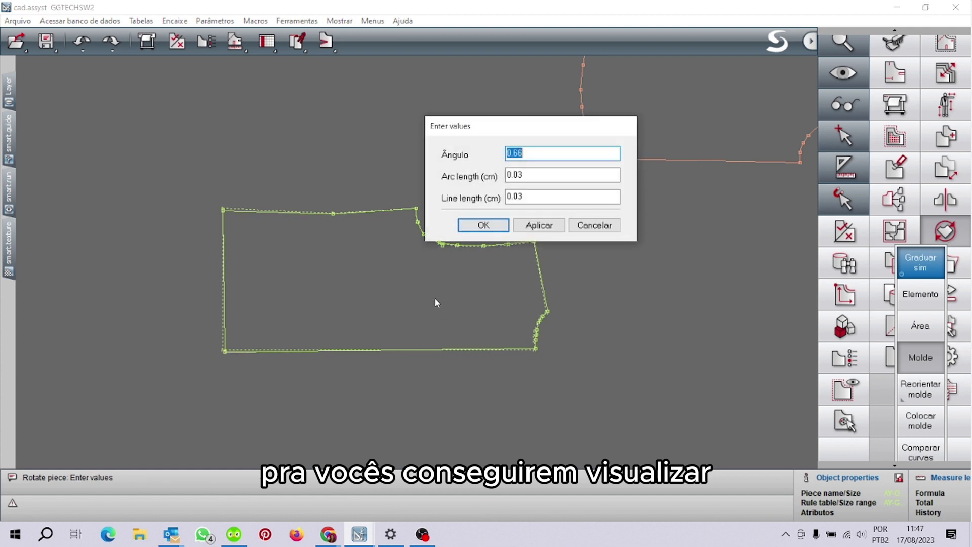
type("0")
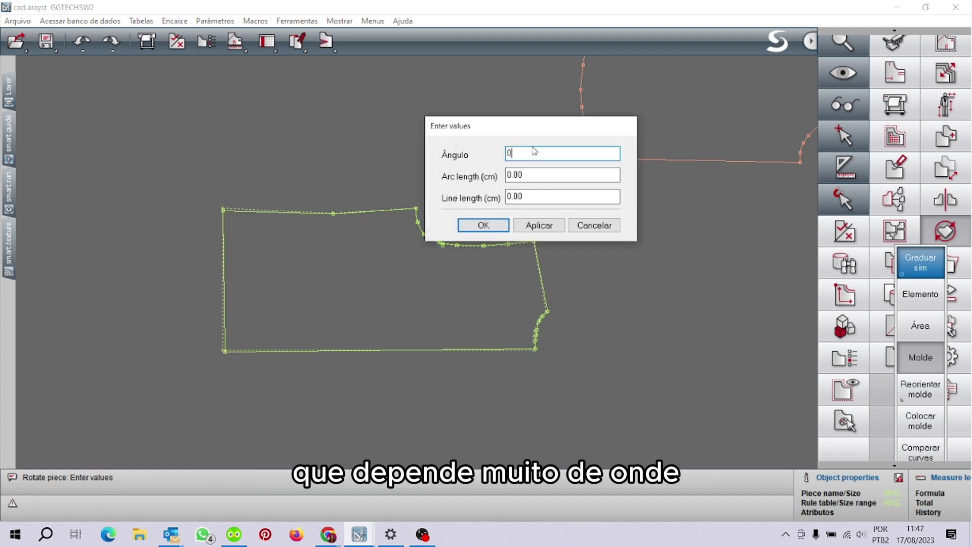
left_click(537, 224)
left_click(483, 226)
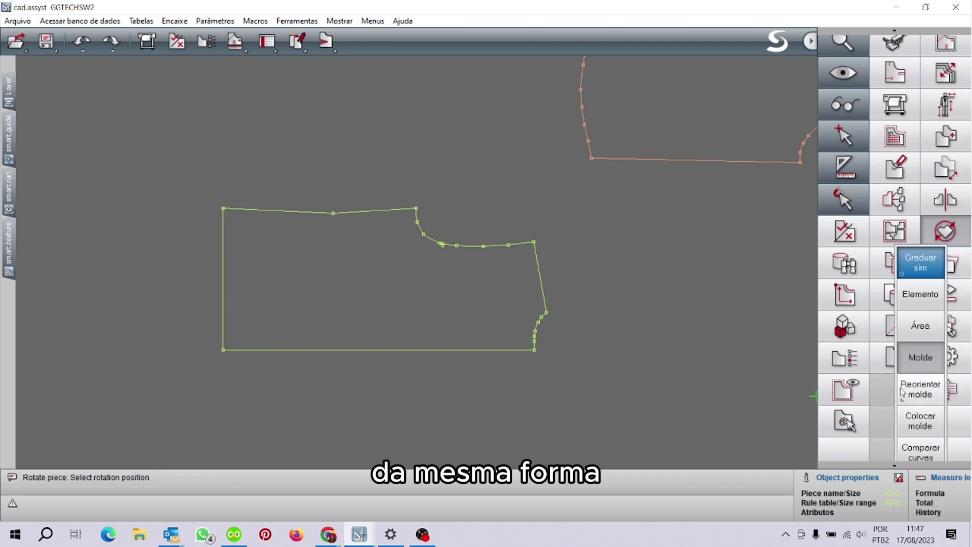
- Rotate the green bodice half's armhole and shoulder contour slightly about a point near the armhole's shoulder end with the rotate Elemento tool
left_click(926, 304)
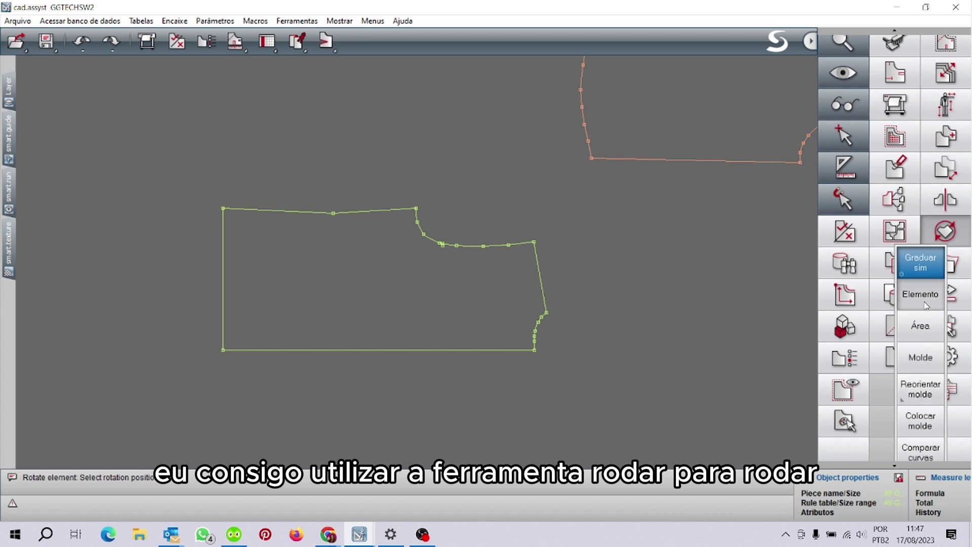
left_click(508, 245)
left_click(508, 245)
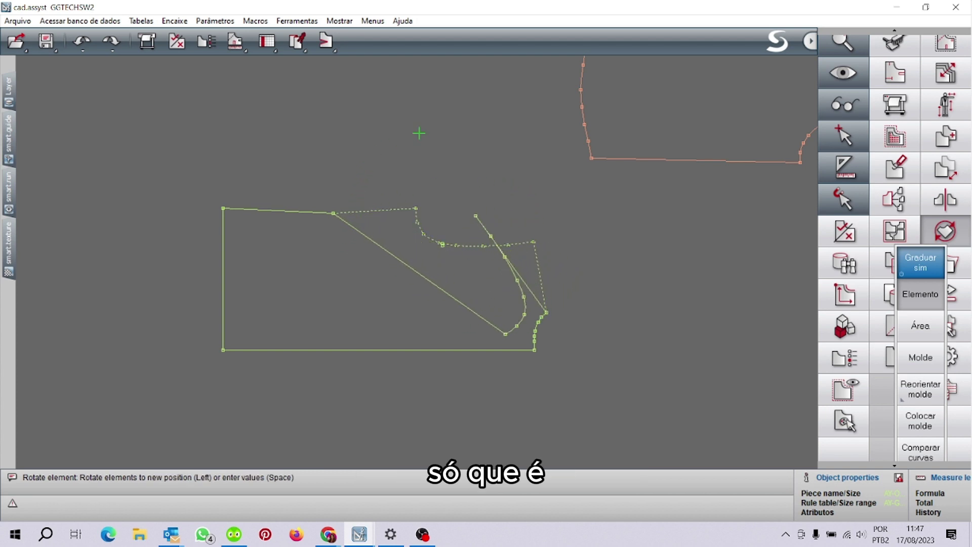
left_click(549, 242)
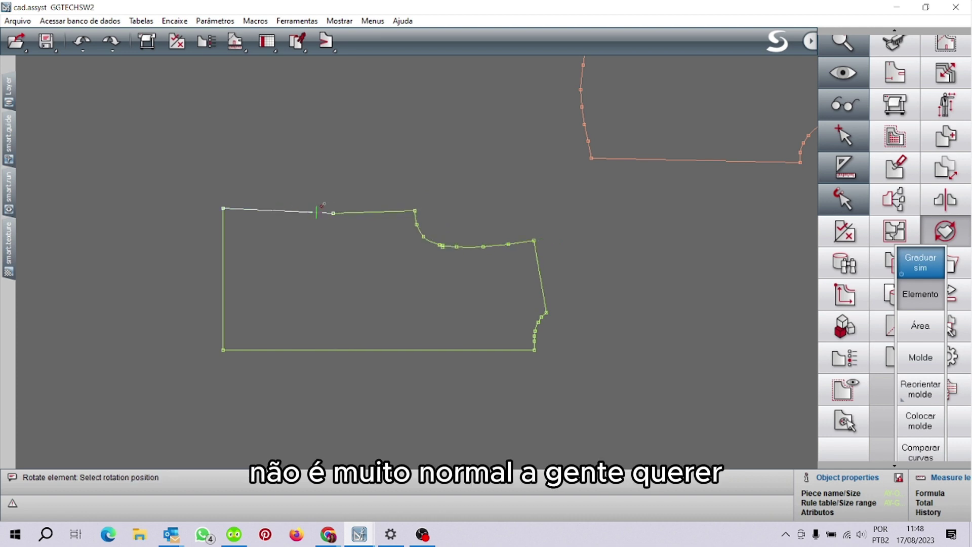
- Try rotating the upper edge segment next to the hem about the upper hem corner with the rotate Elemento tool
left_click(253, 197)
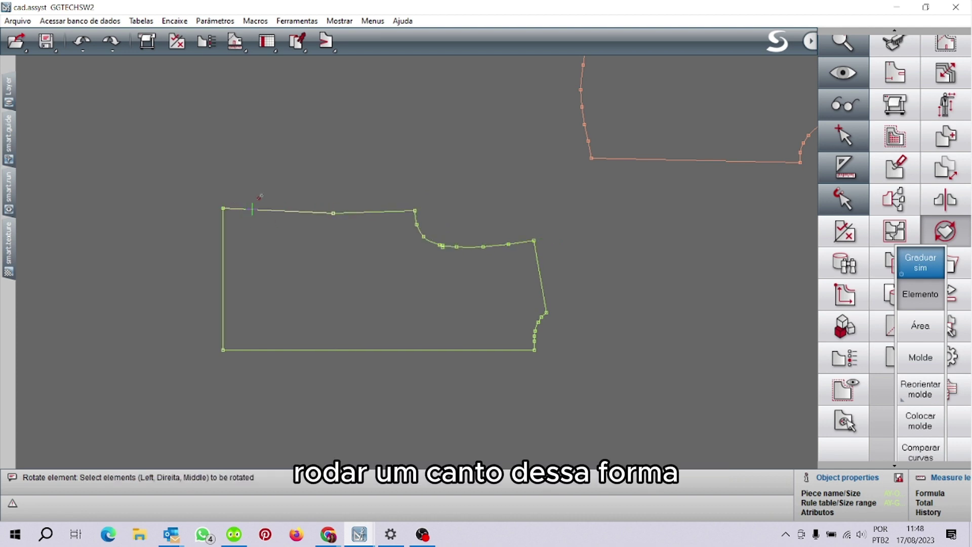
left_click(285, 210)
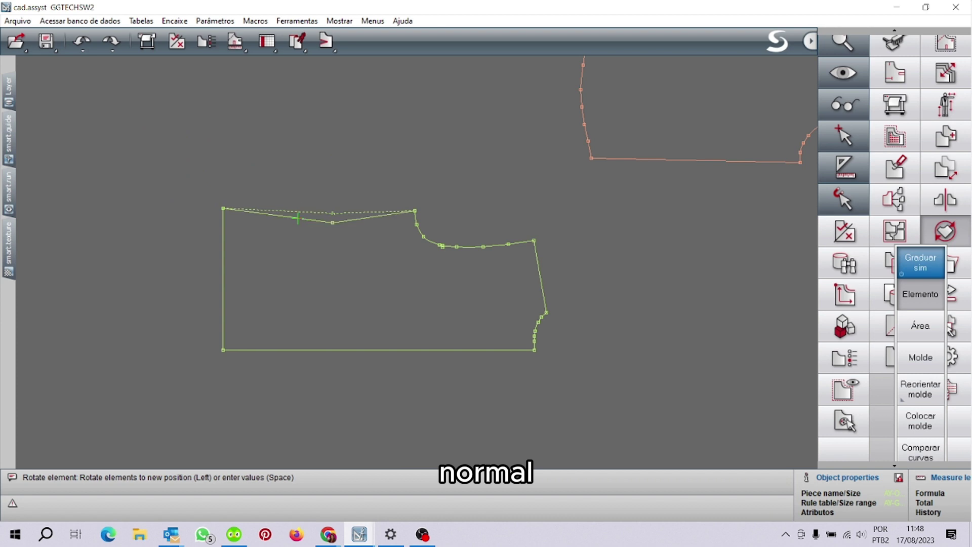
left_click(298, 218)
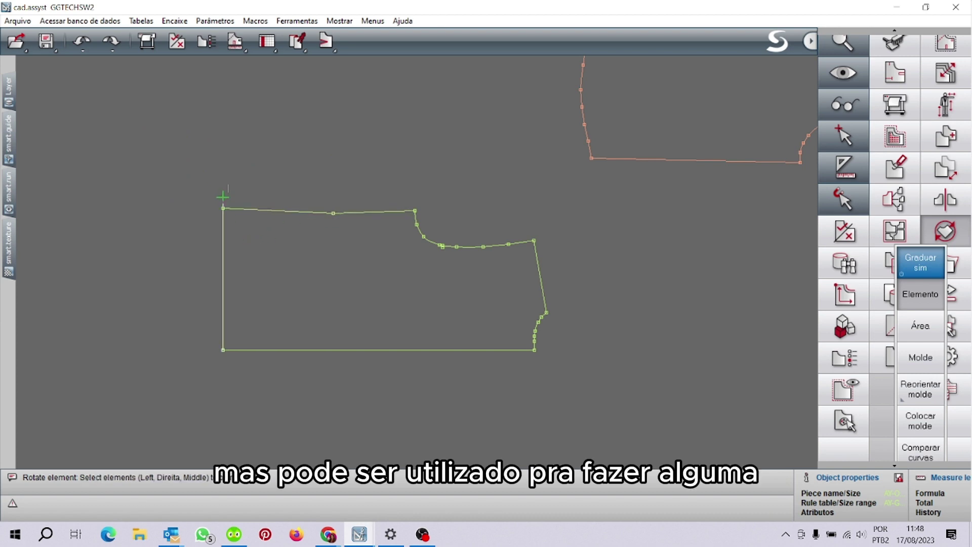
left_click(223, 222)
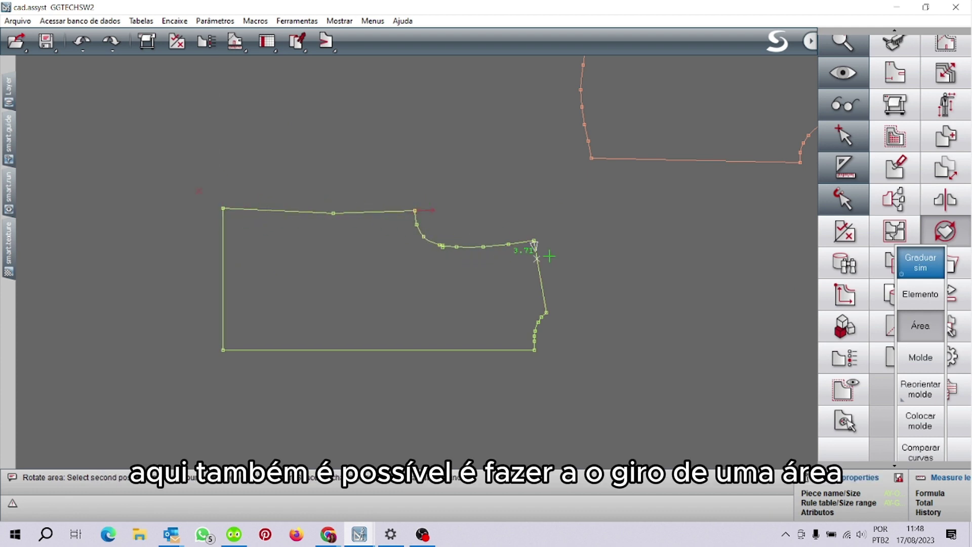
- Try rotating the armhole area of the green bodice half with the rotate Área tool, and close the tool
left_click(534, 240)
left_click(442, 246)
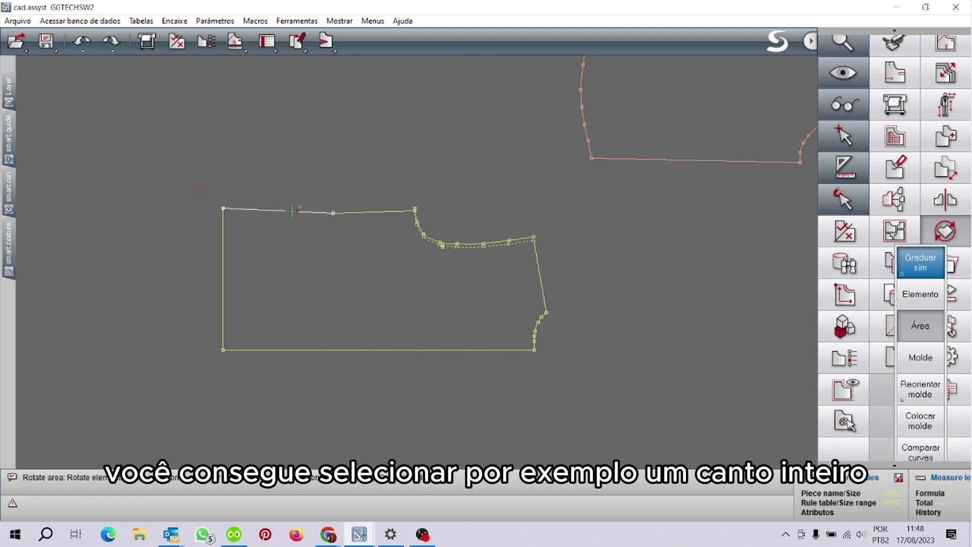
left_click(401, 259)
left_click(487, 275)
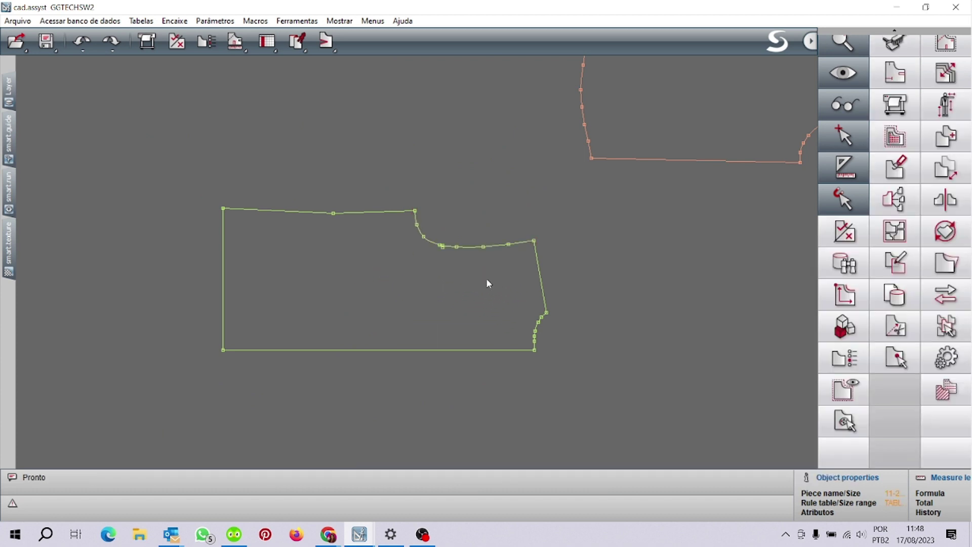
- Try rotating most of the green bodice half's contour about its lower hem corner with the rotate Área tool, and undo it
left_click(942, 242)
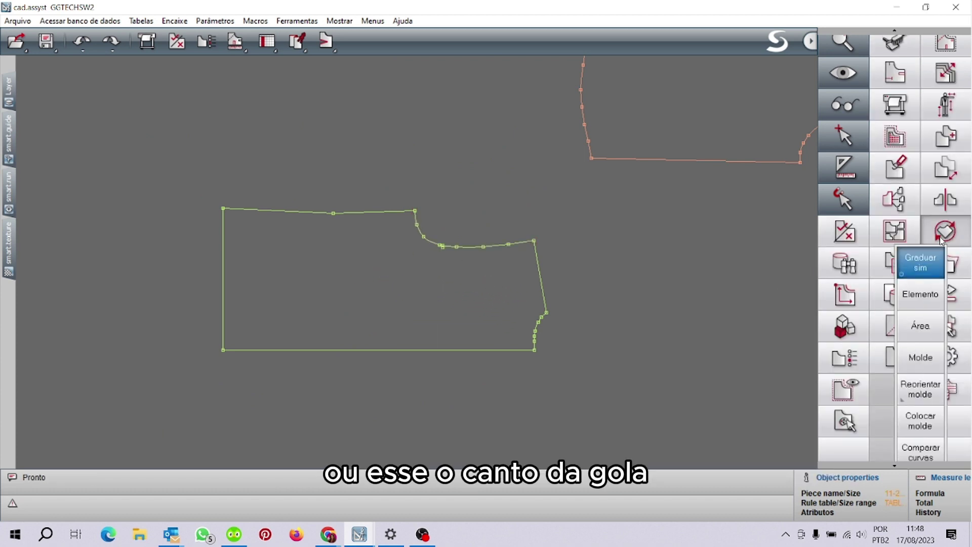
left_click(921, 325)
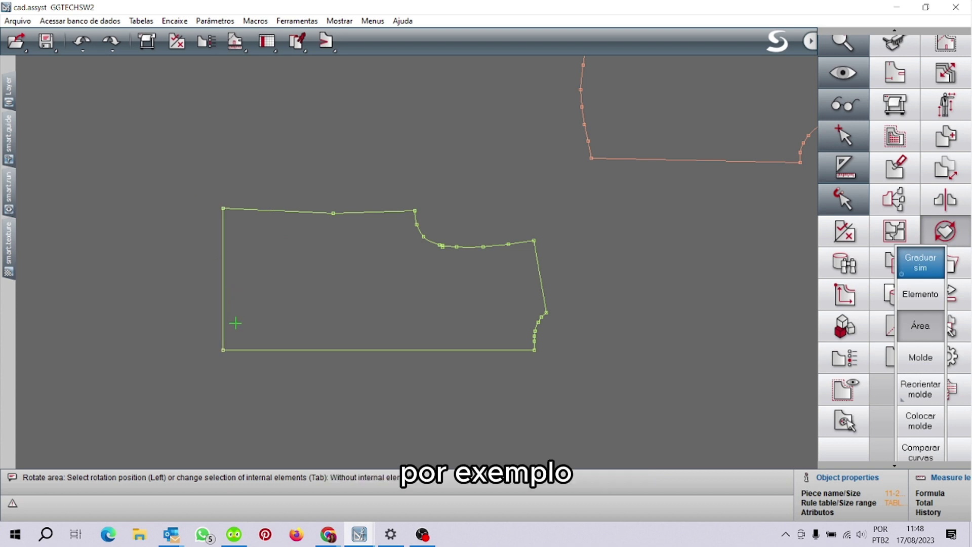
left_click(231, 342)
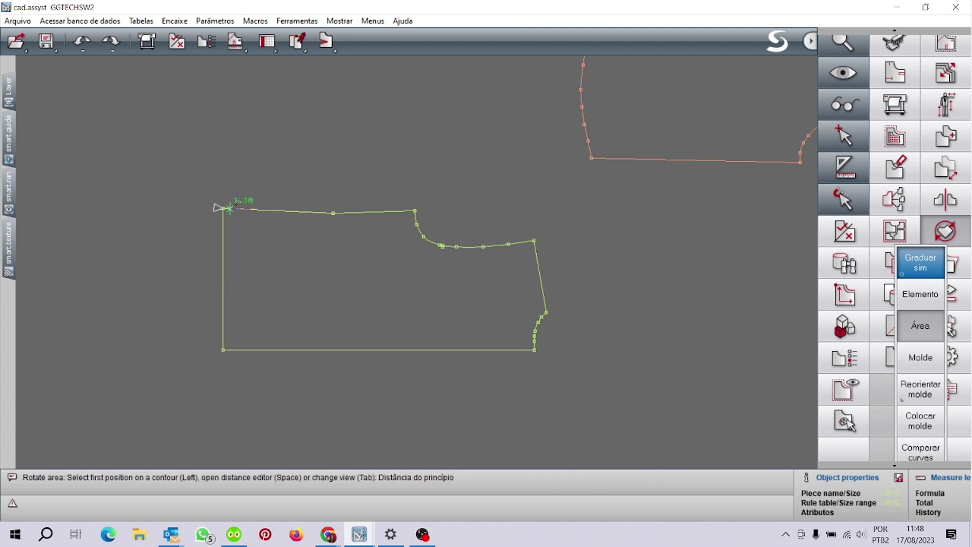
left_click(333, 197)
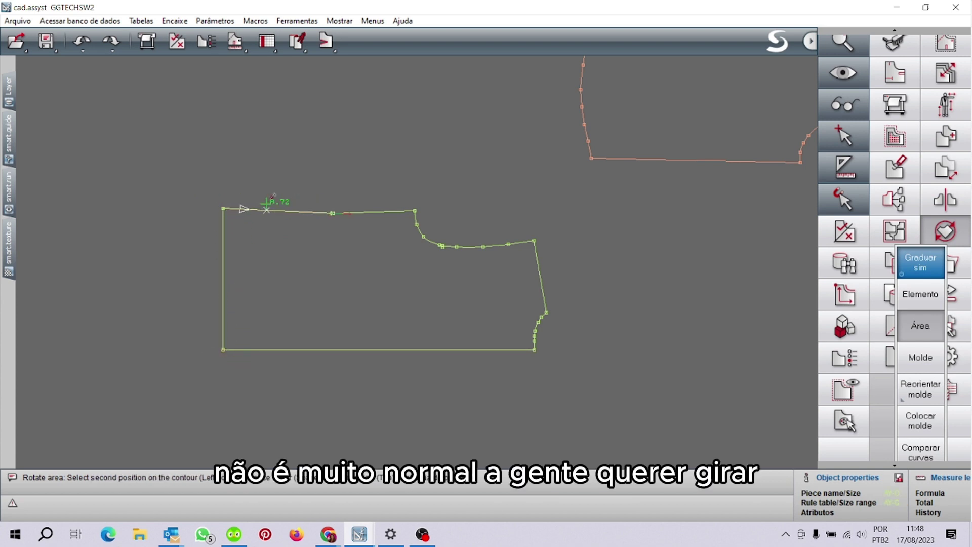
left_click(223, 208)
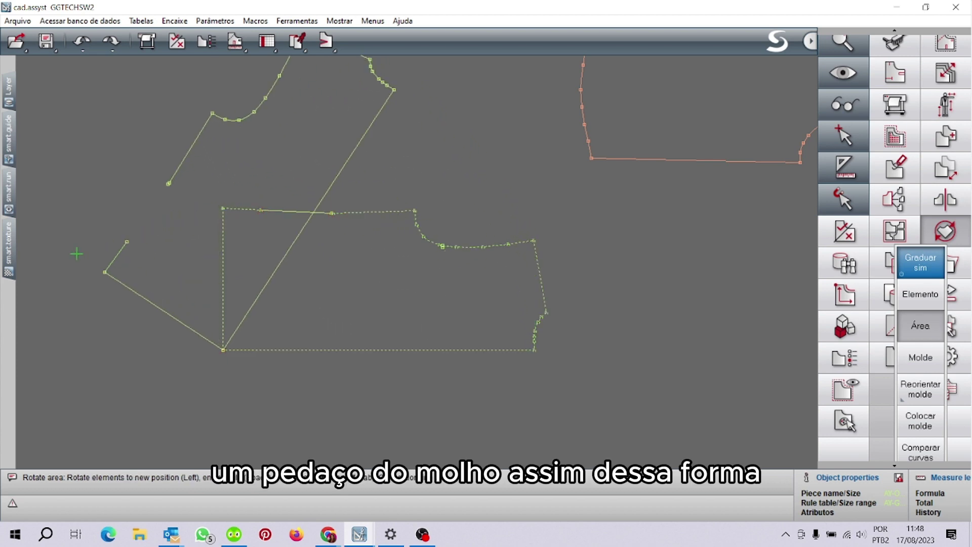
left_click(101, 278)
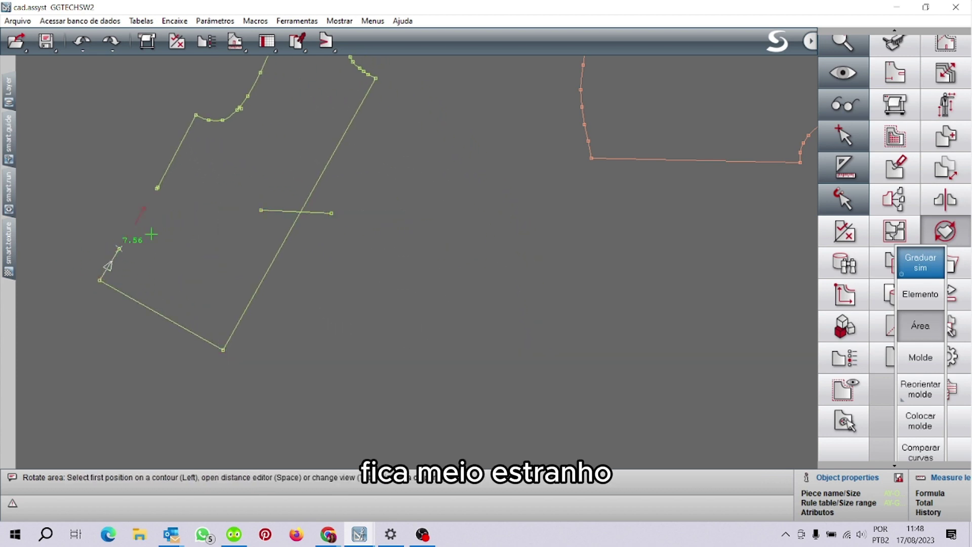
key("ctrl+z")
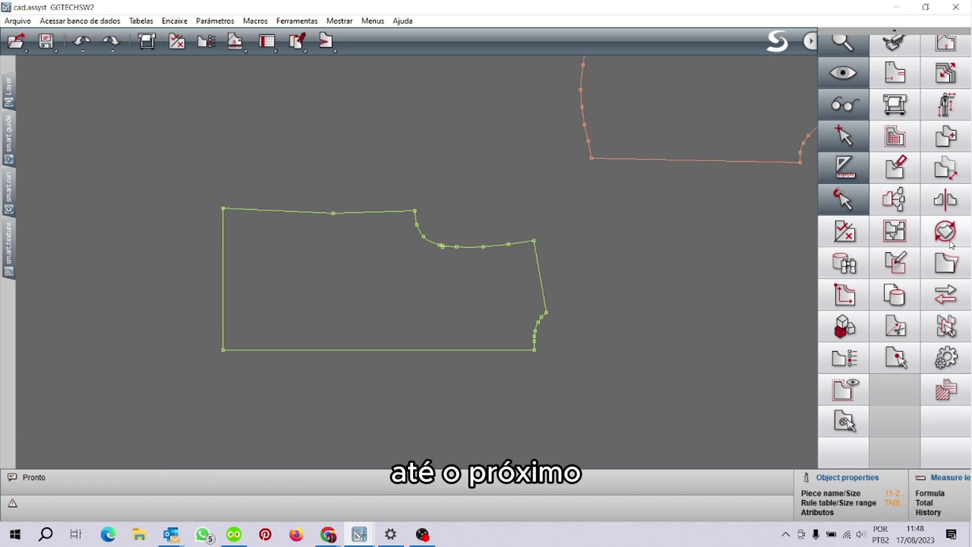
left_click(942, 172)
left_click(910, 210)
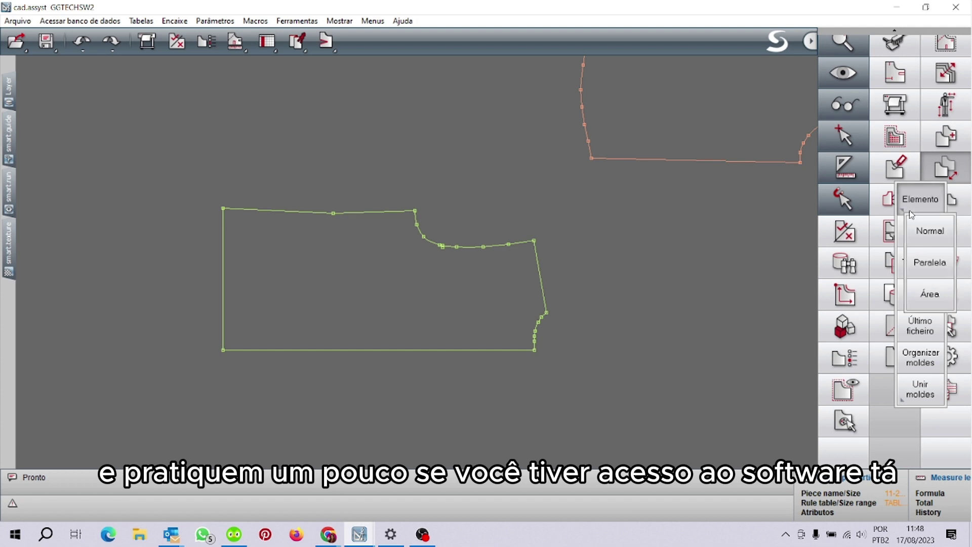
left_click(928, 234)
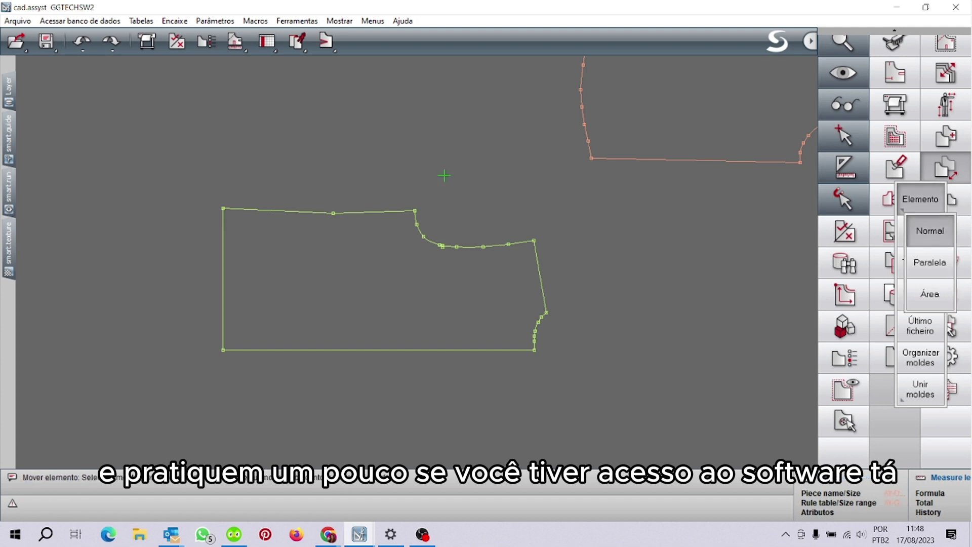
left_click(928, 200)
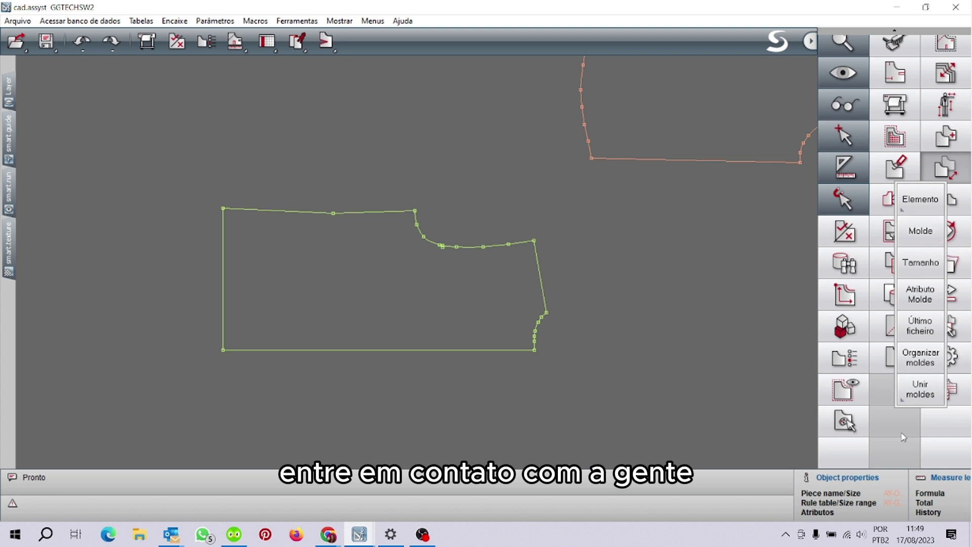
left_click(936, 237)
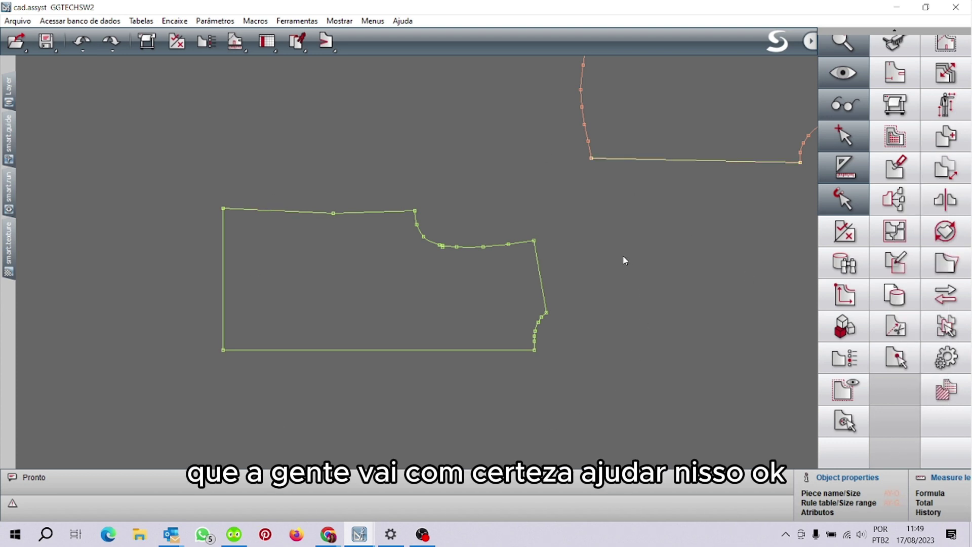
scroll(630, 263, "down", 3)
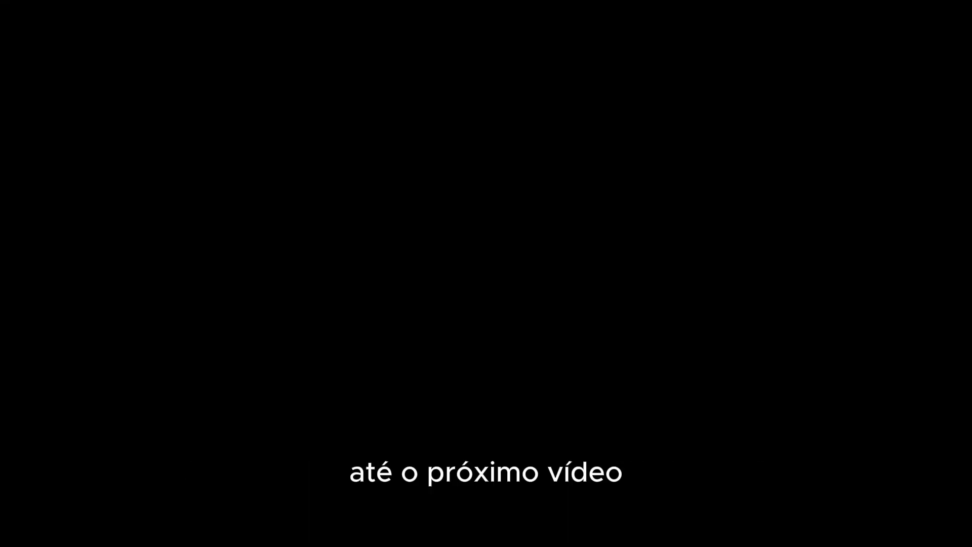